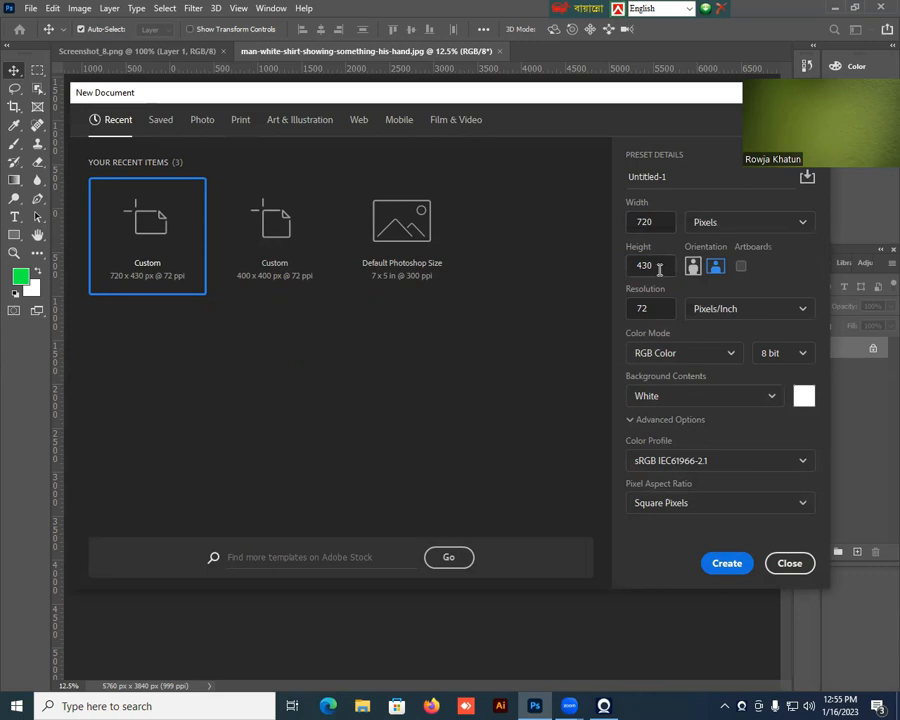
Review the width units and colour modes, and create a 720 x 430 px document at 72 ppi, RGB Color, with white background.
left_click(804, 223)
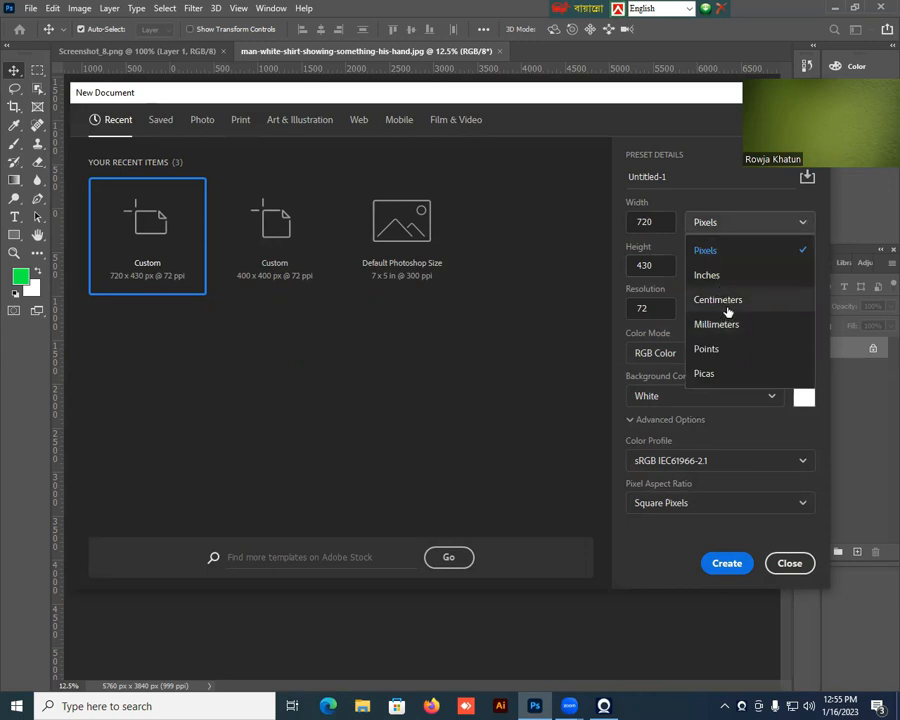
left_click(800, 223)
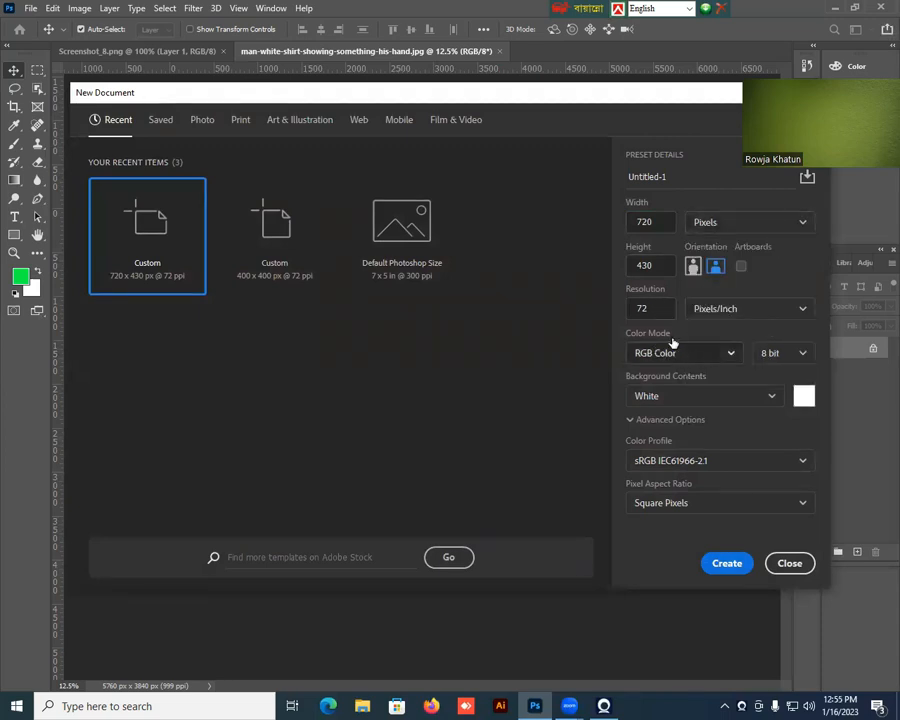
left_click(730, 356)
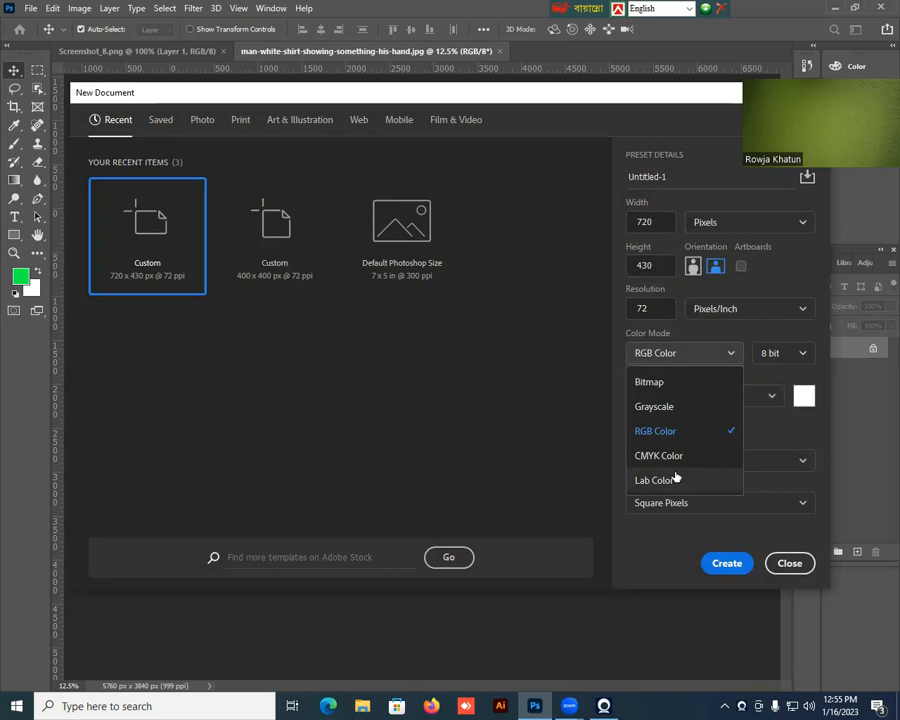
left_click(728, 354)
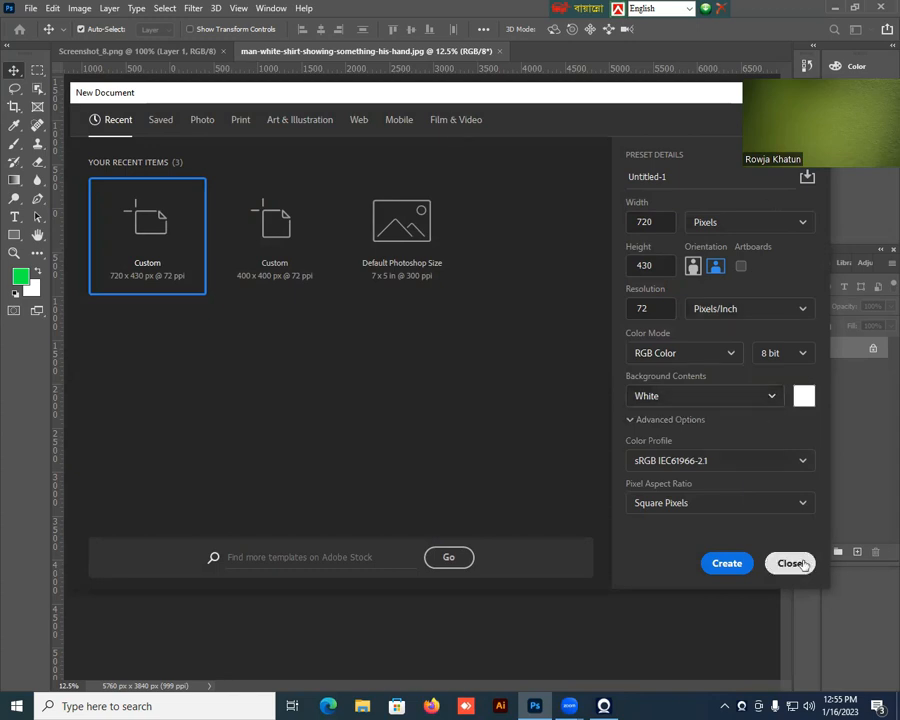
left_click(727, 563)
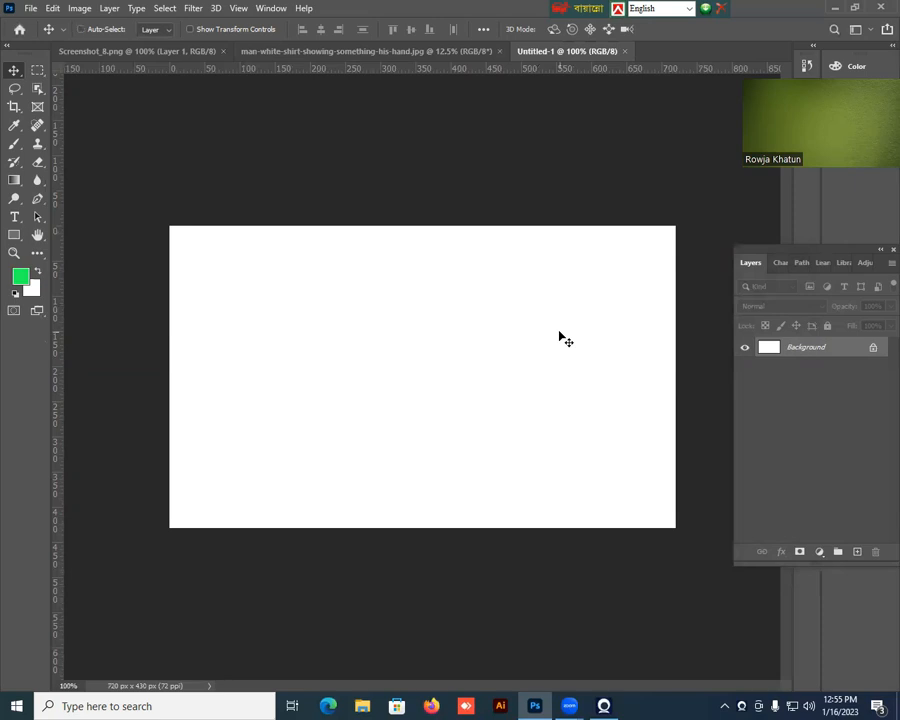
Duplicate the Background layer and fill the copy with dark orange (#b35909) as the foreground color.
key("ctrl+j")
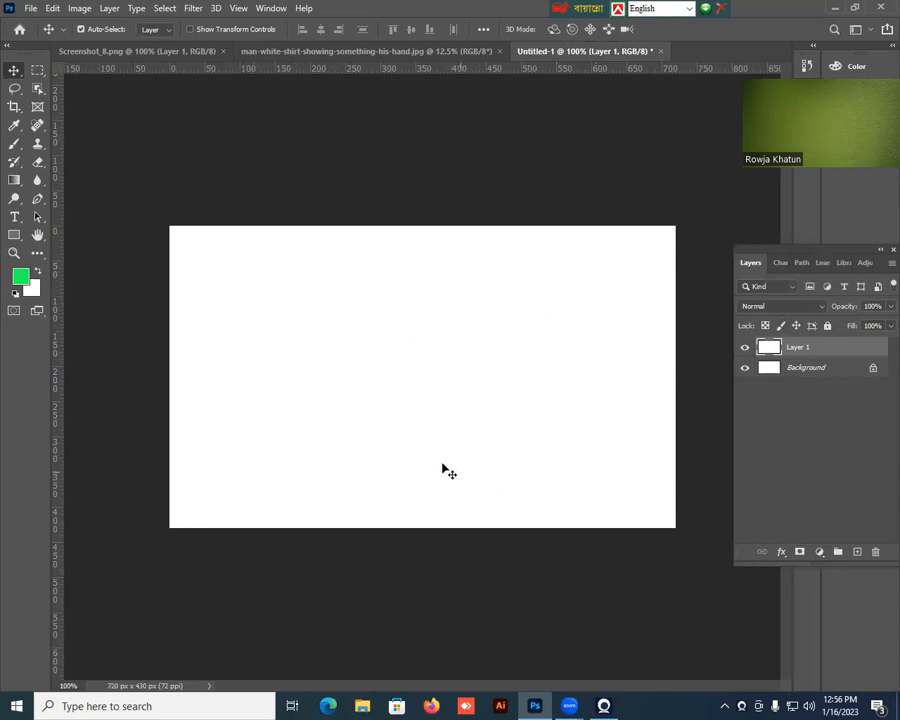
left_click(21, 277)
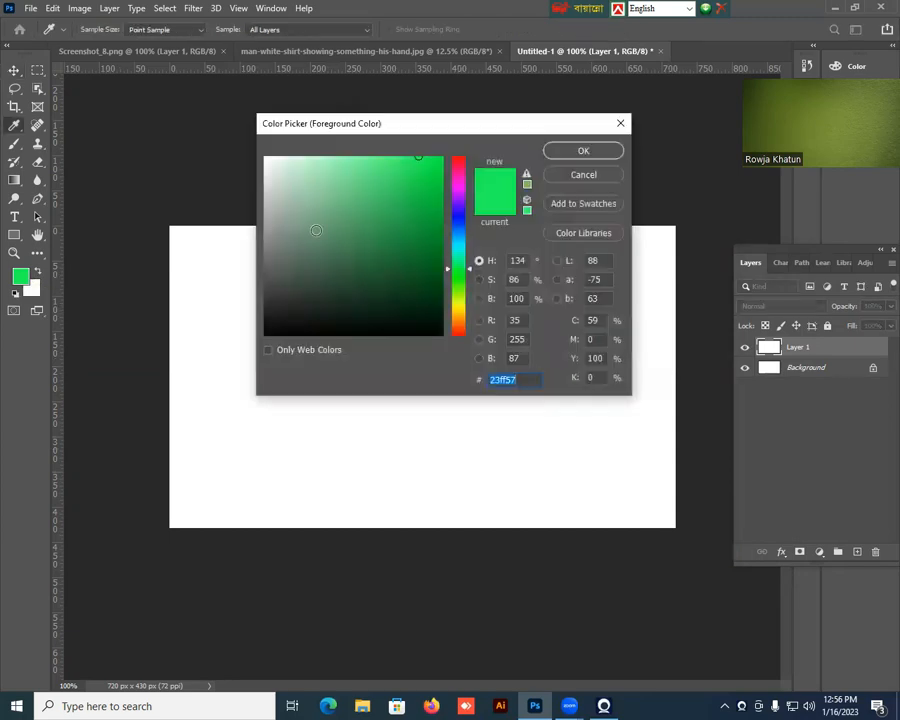
left_click_drag(466, 266, 466, 147)
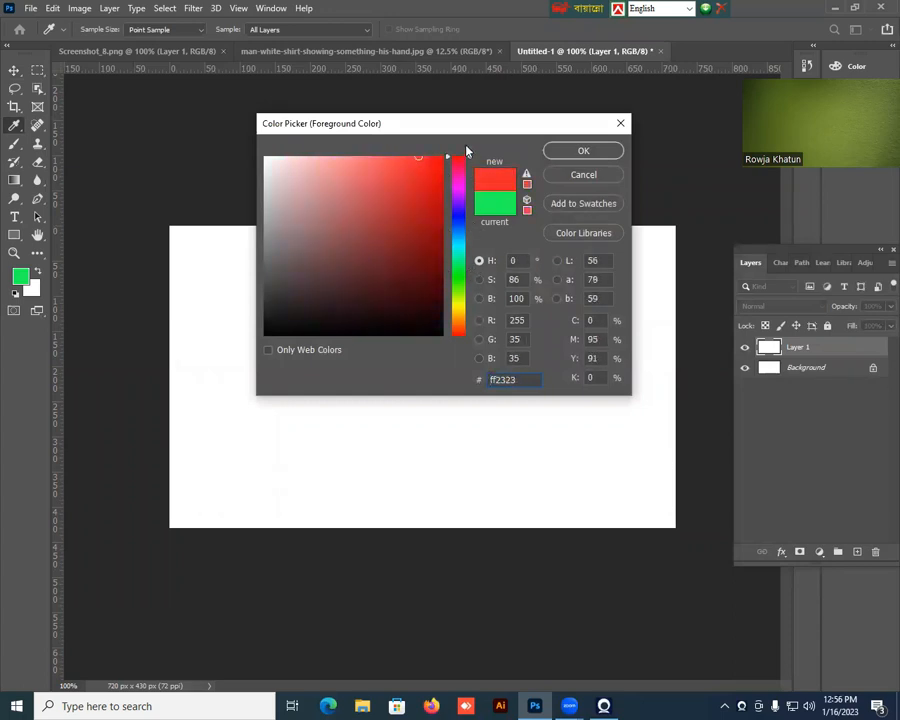
left_click(344, 241)
left_click_drag(344, 241, 349, 226)
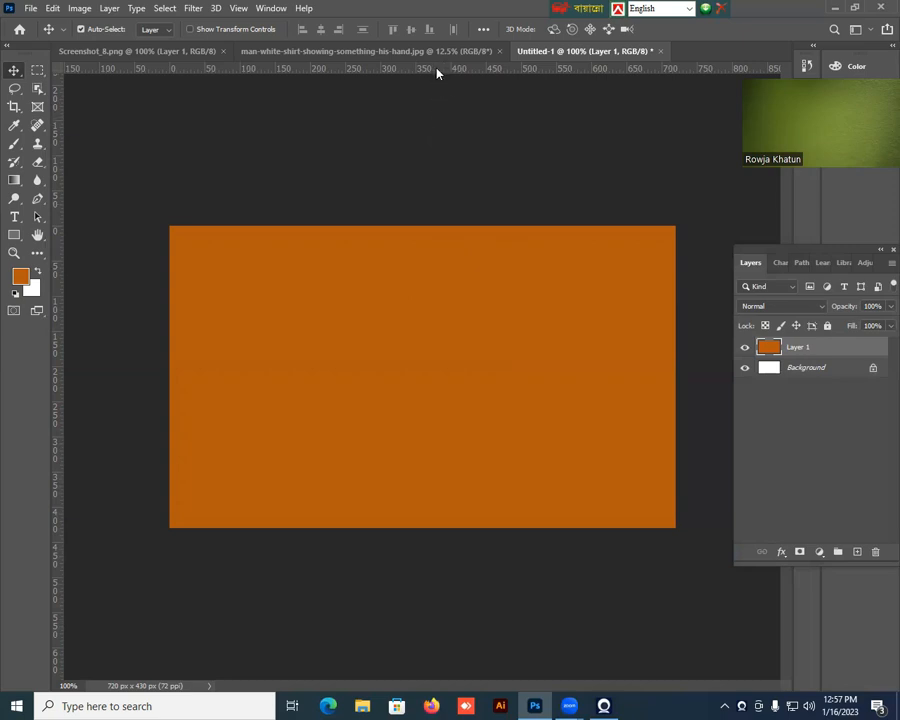
Place two horizontal and two vertical margin guides roughly 40 px inside the canvas edges.
left_click_drag(436, 72, 433, 255)
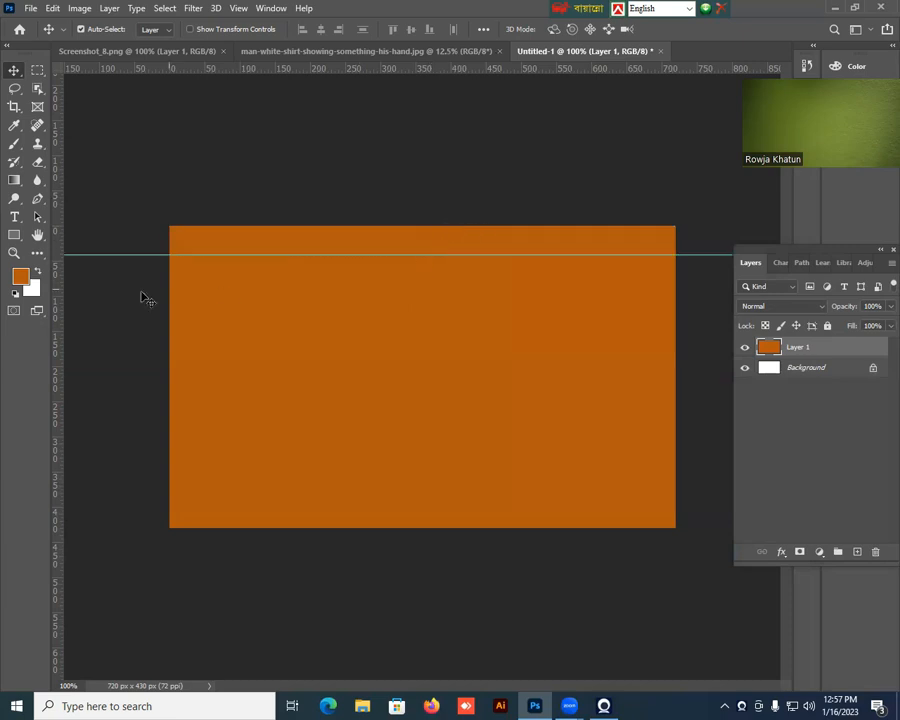
left_click_drag(58, 344, 196, 356)
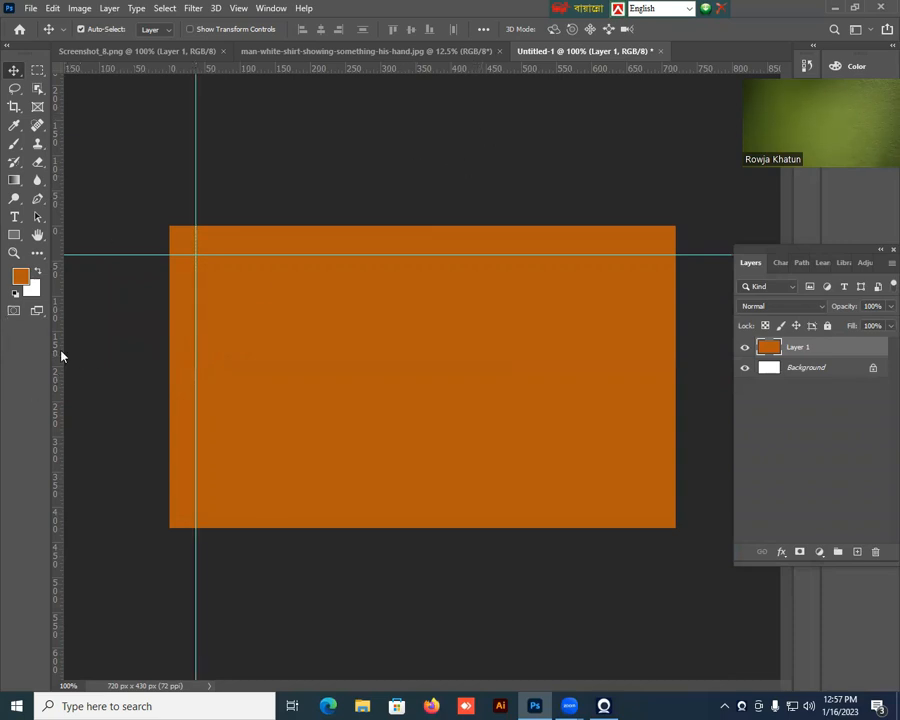
left_click_drag(62, 356, 643, 373)
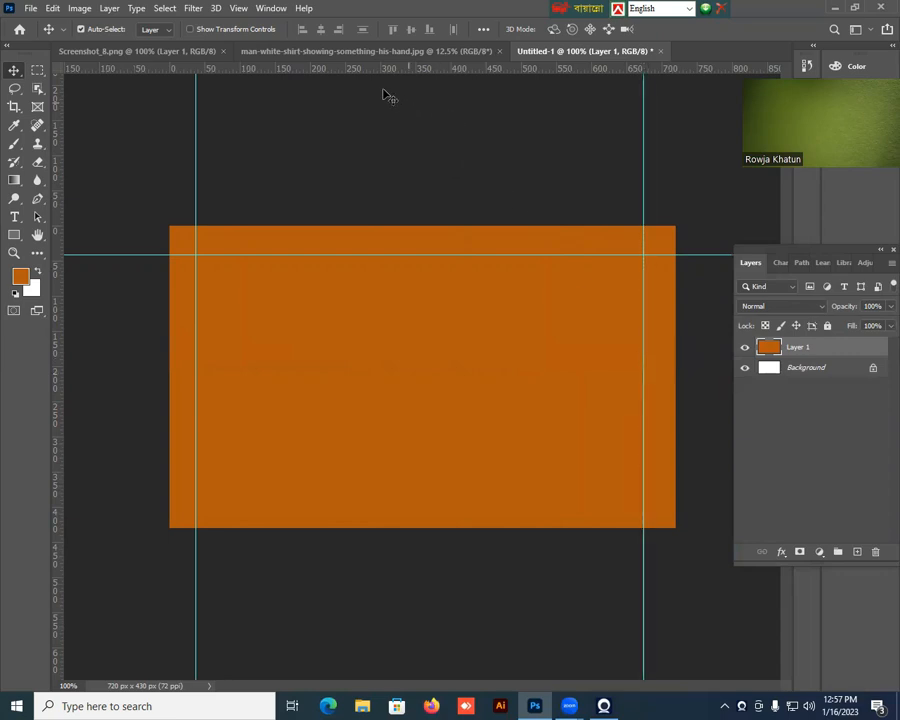
left_click_drag(376, 69, 464, 498)
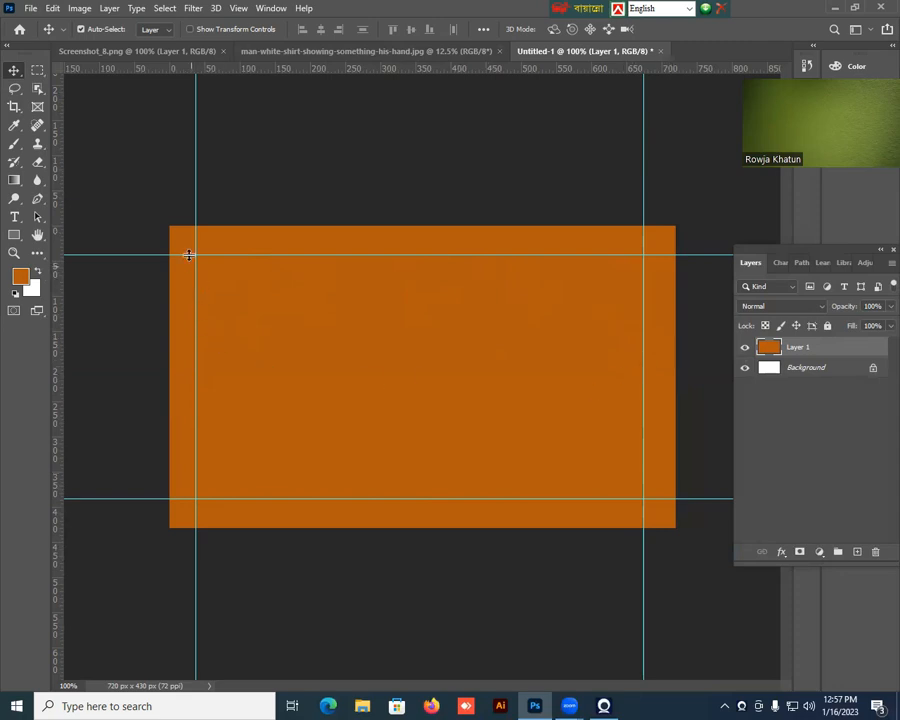
left_click_drag(196, 206, 200, 205)
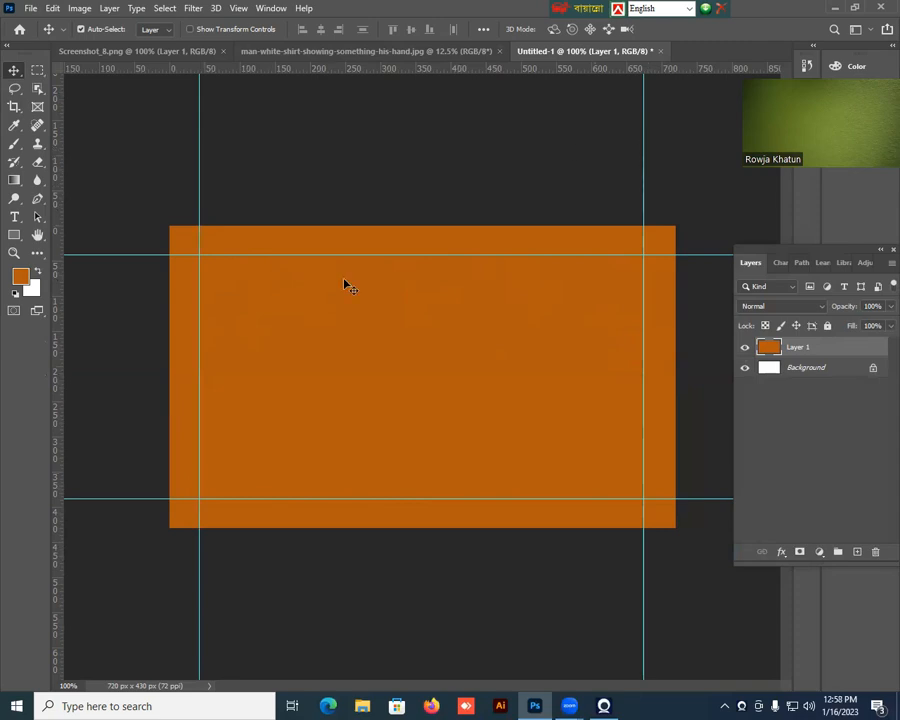
Draw a rectangle about 223 x 66 px from the upper-left guide intersection and fill it with the recently used light orange.
left_click(14, 237)
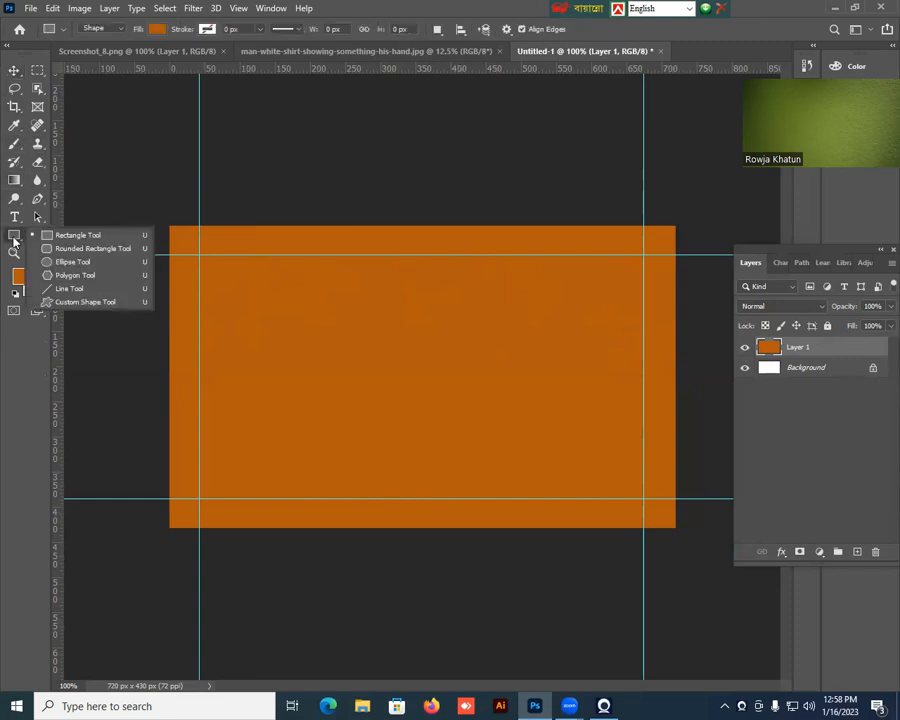
left_click(72, 236)
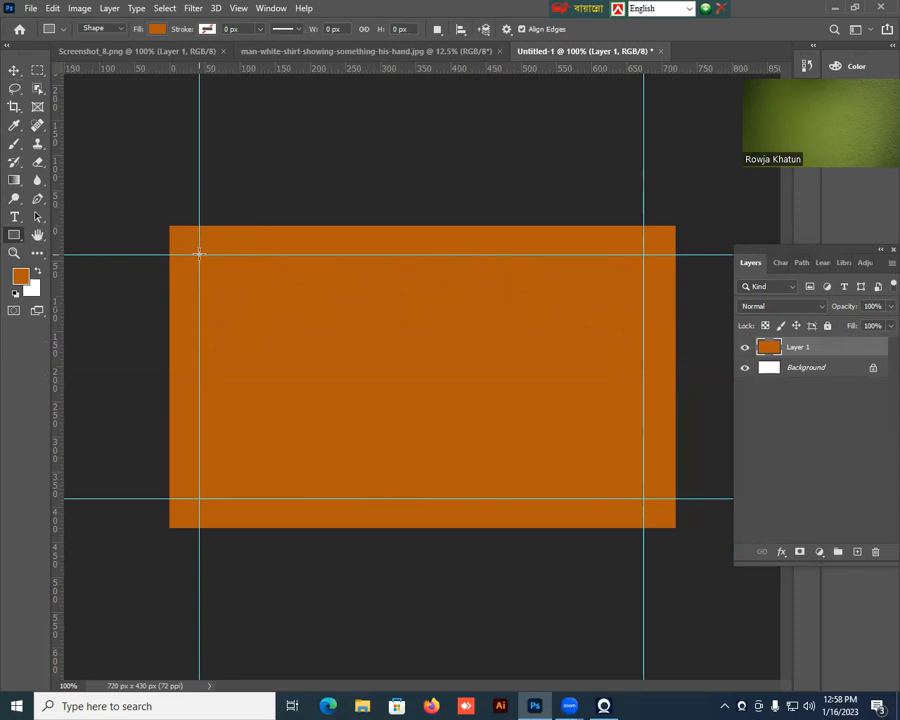
left_click_drag(200, 254, 355, 300)
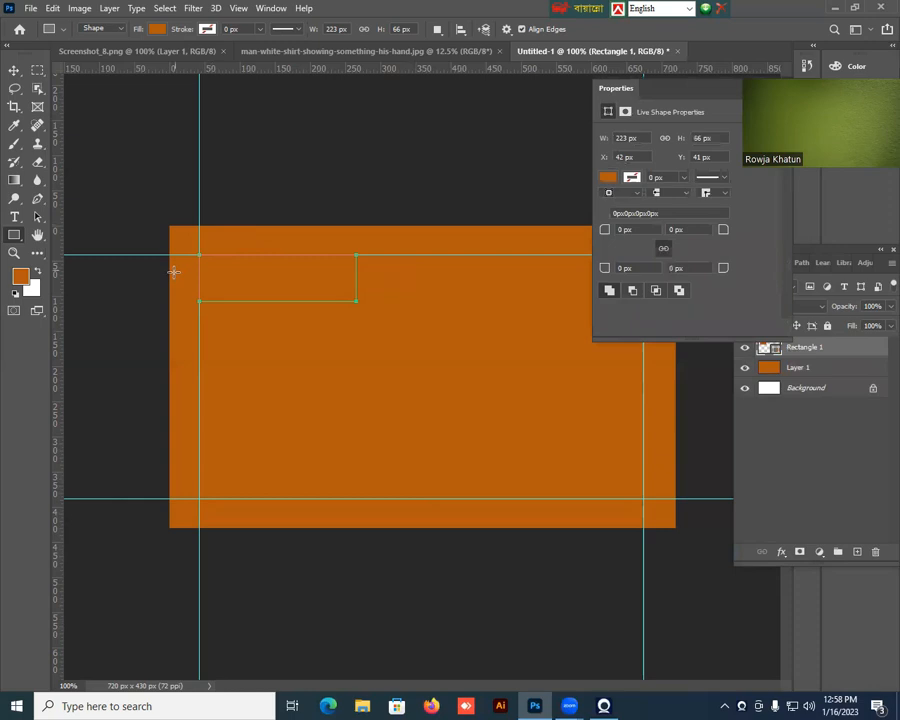
left_click(608, 178)
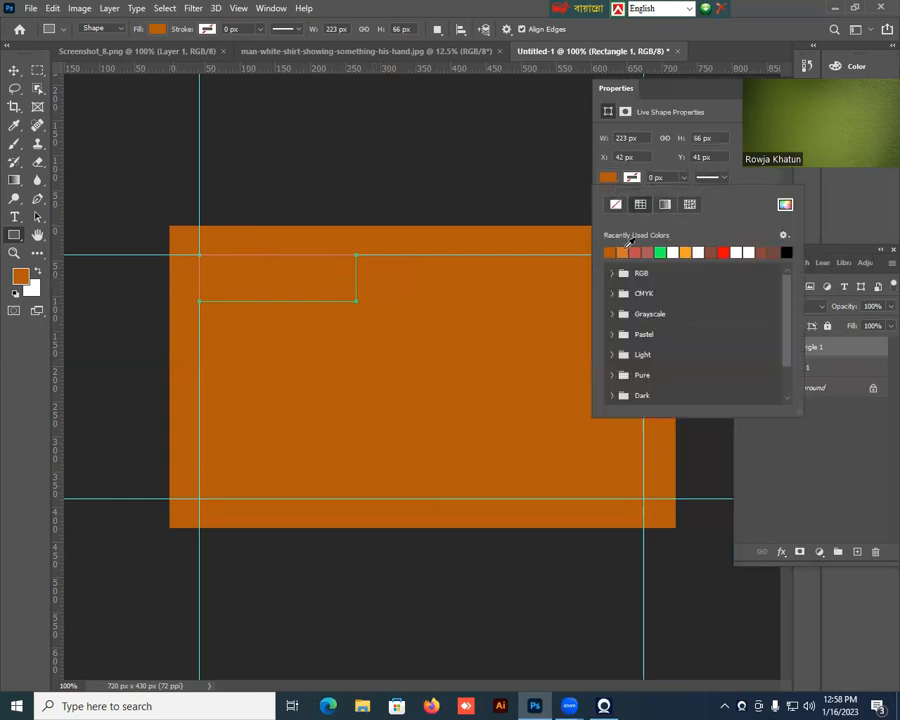
left_click(624, 252)
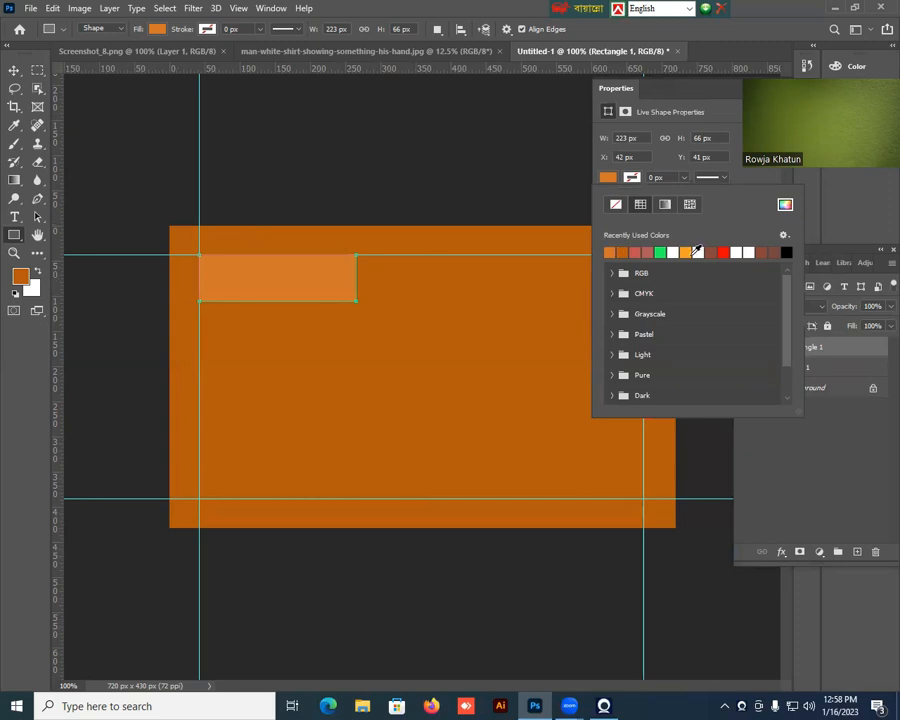
left_click(688, 252)
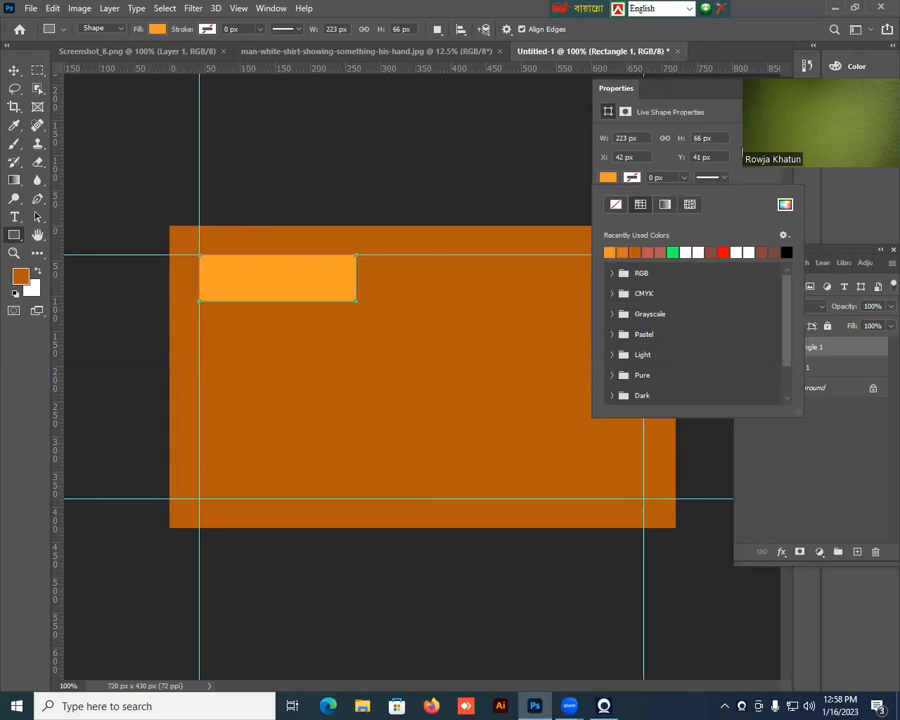
left_click(772, 88)
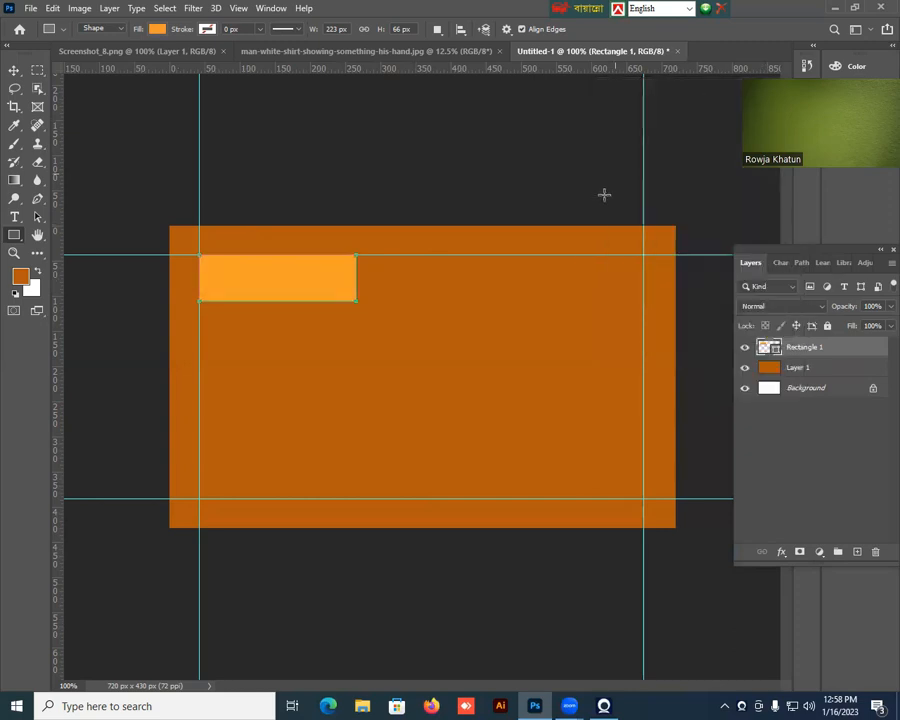
left_click(20, 279)
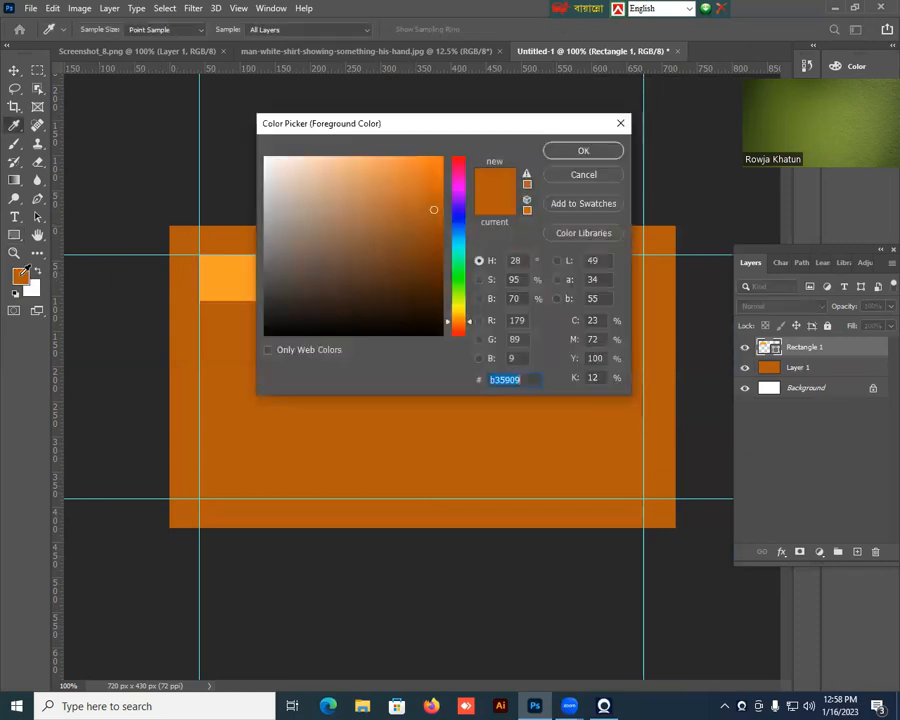
left_click(583, 150)
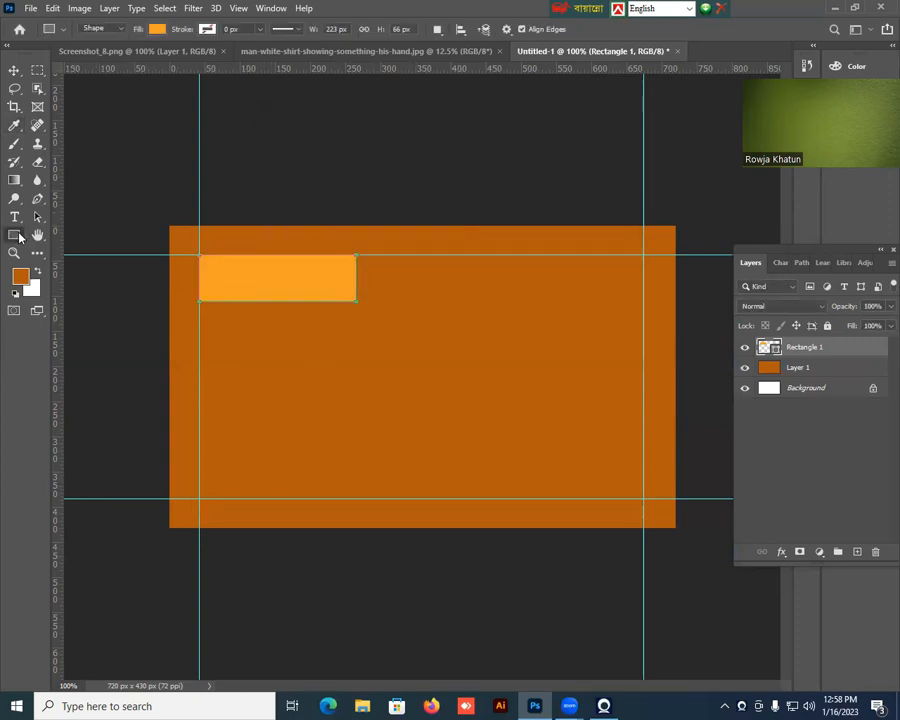
Distort the light orange rectangle into a parallelogram slanting about 17° by shifting both upper corners to the right.
left_click(11, 71)
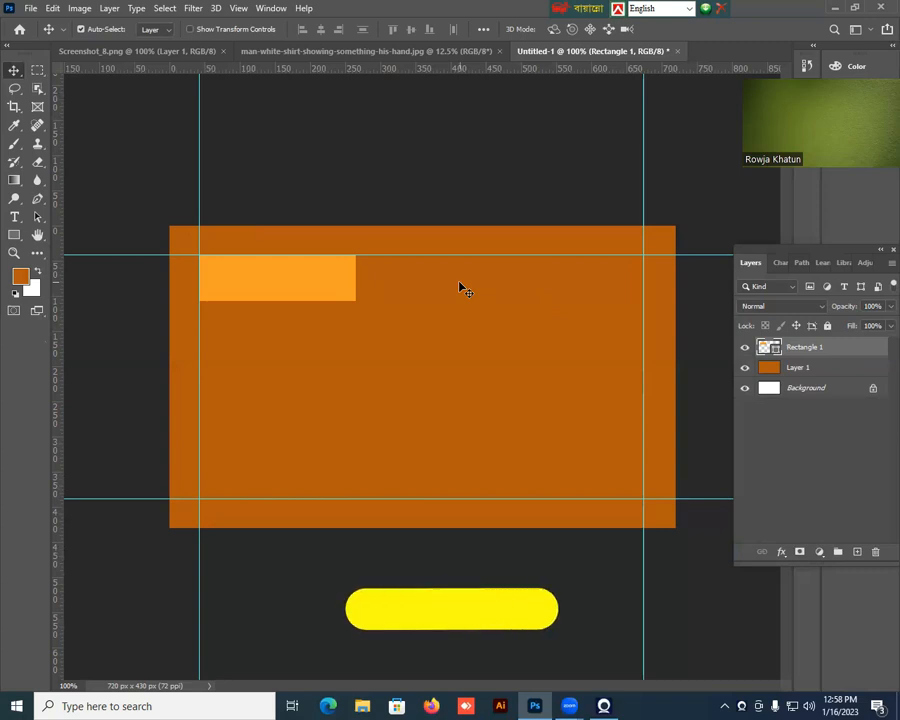
key("ctrl")
key("ctrl+t")
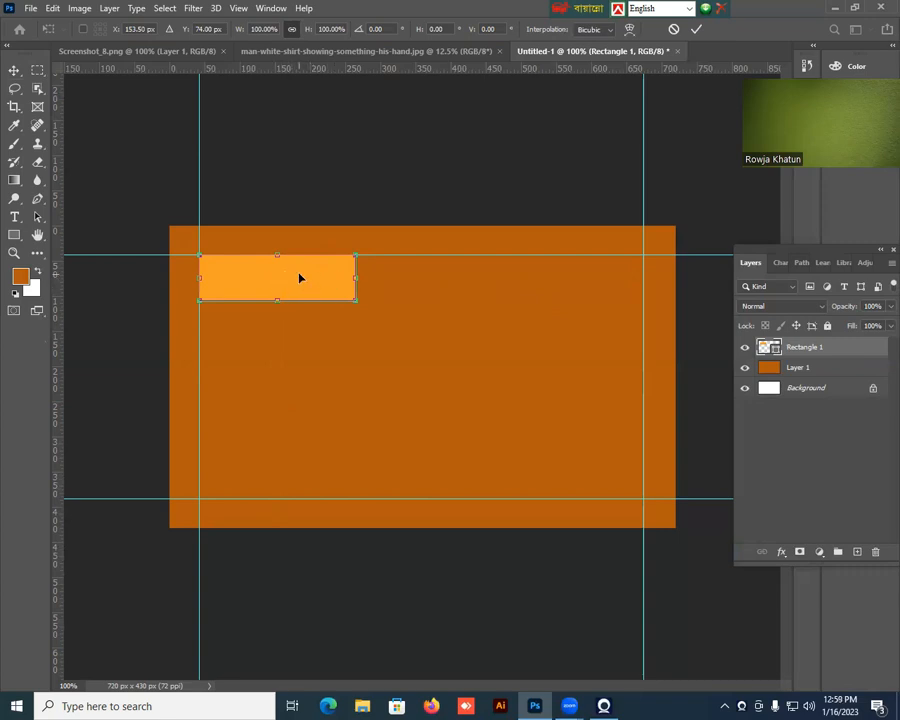
right_click(300, 278)
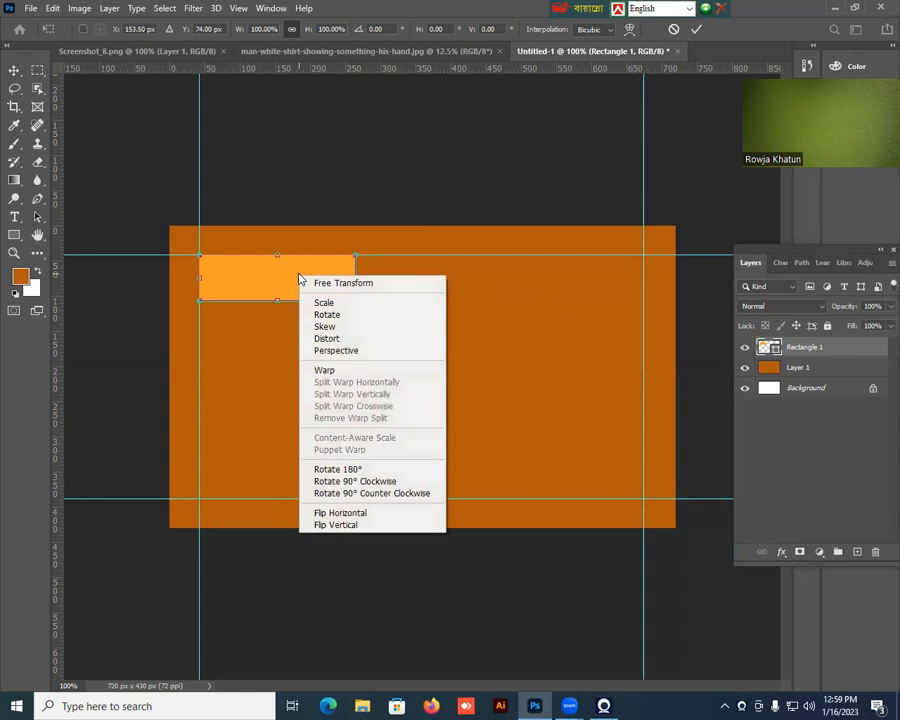
left_click(328, 341)
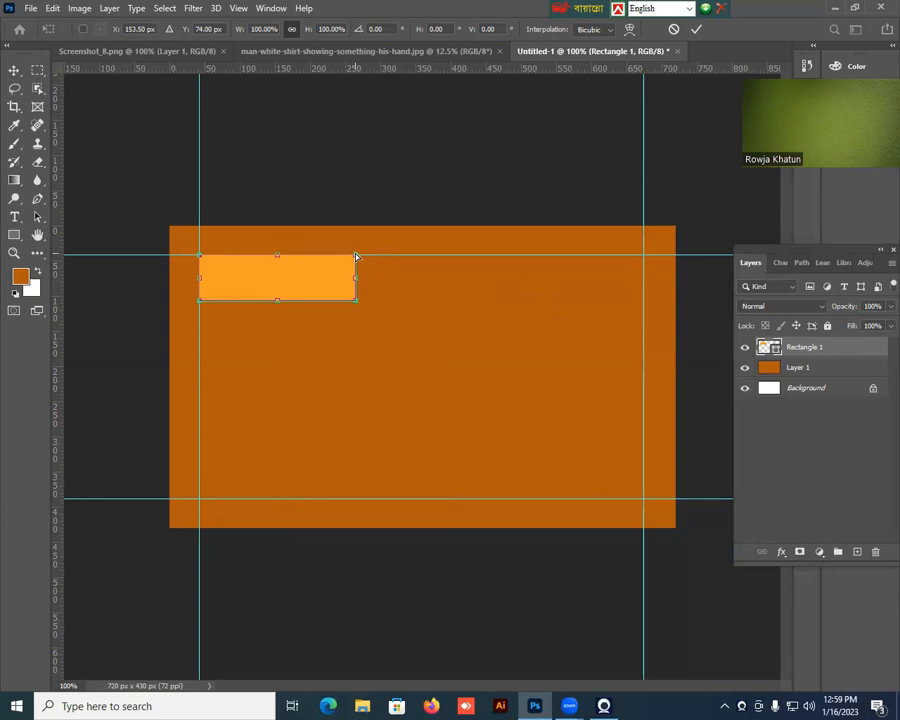
mouse_move(355, 257)
left_mouse_down()
mouse_move(369, 260)
mouse_move(376, 250)
mouse_move(375, 276)
mouse_move(369, 258)
left_mouse_up()
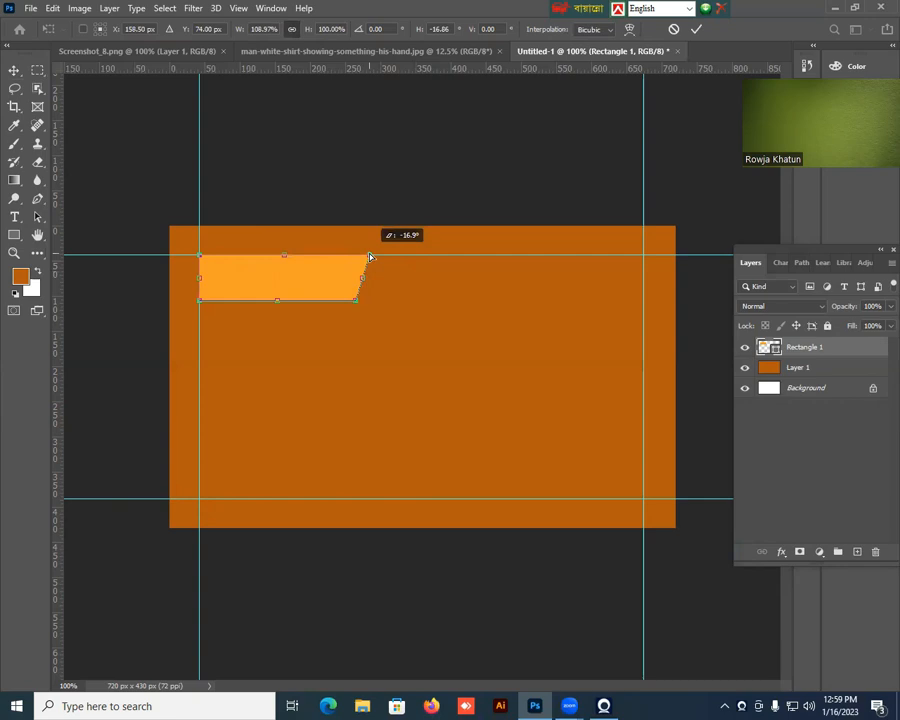
left_click_drag(369, 257, 369, 257)
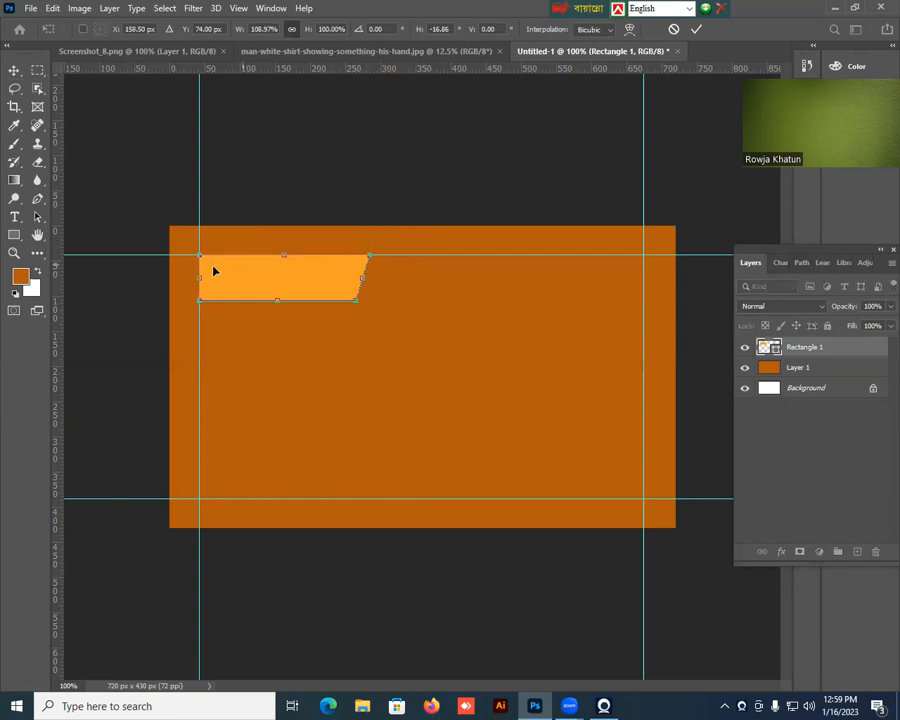
left_click_drag(200, 258, 212, 258)
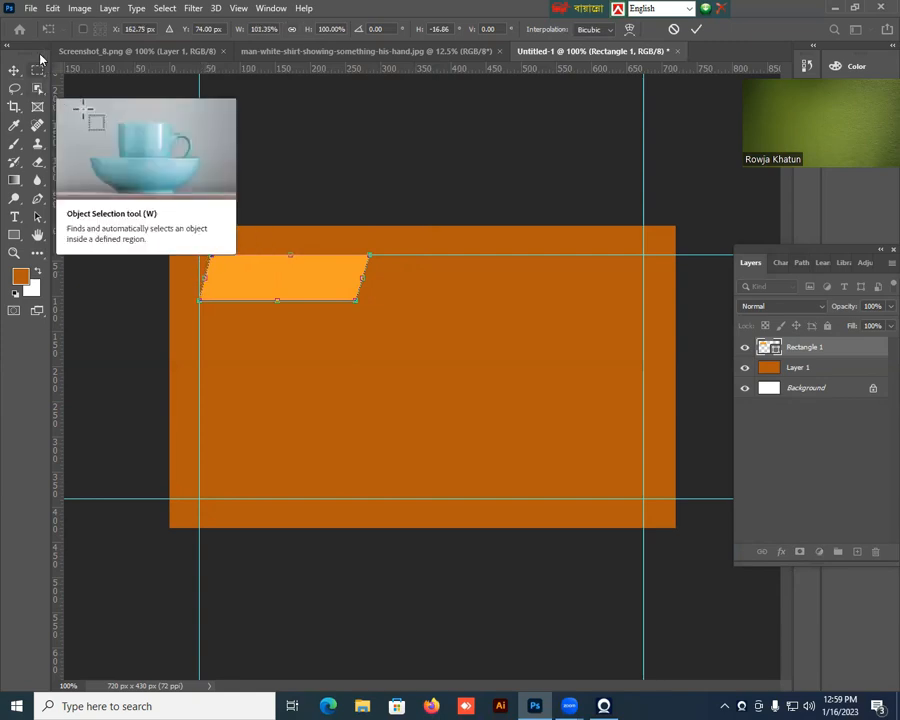
key("Return")
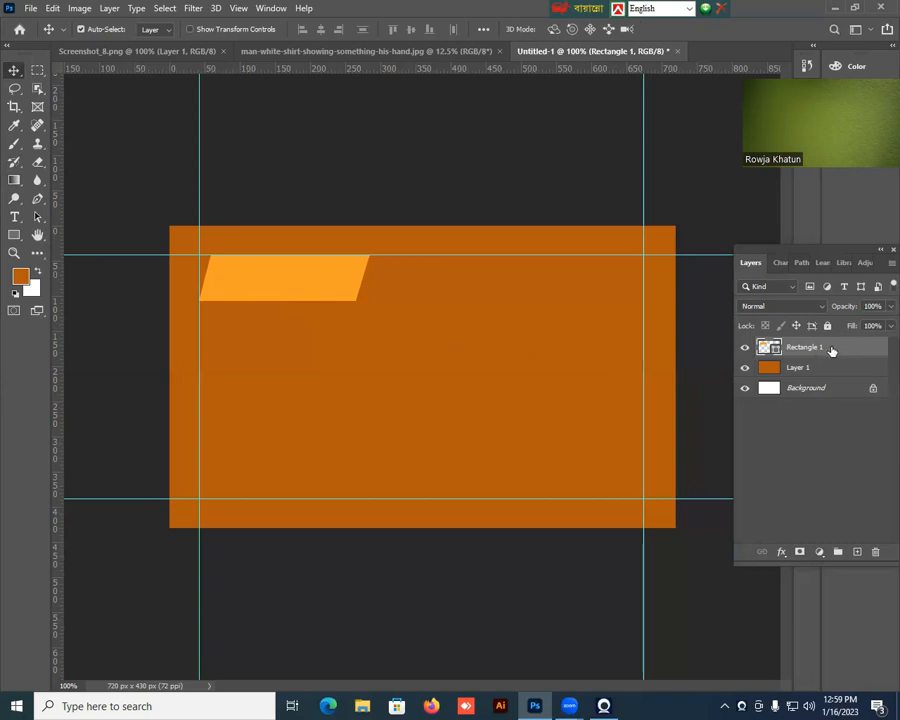
Duplicate the light orange parallelogram layer twice and move the original Rectangle 1 straight down about 130 px.
key("ctrl+j")
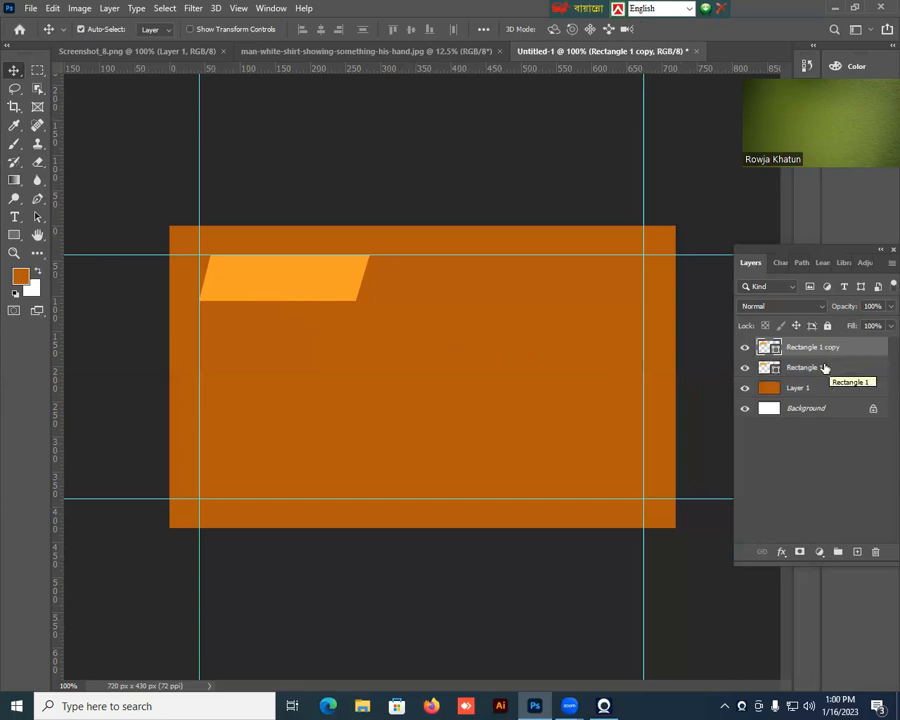
key("ctrl+j")
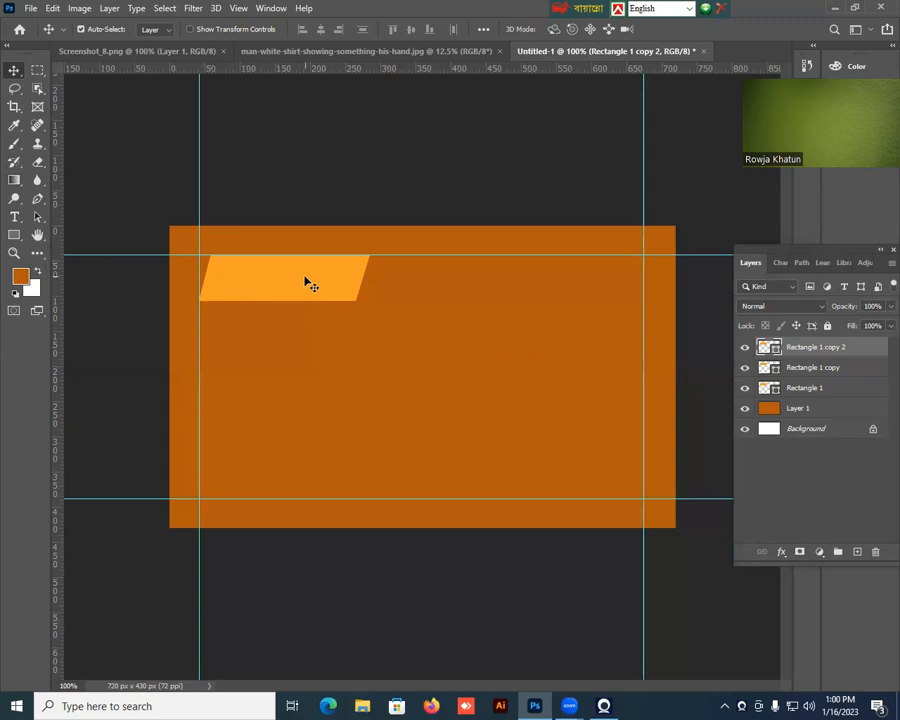
left_click(805, 388)
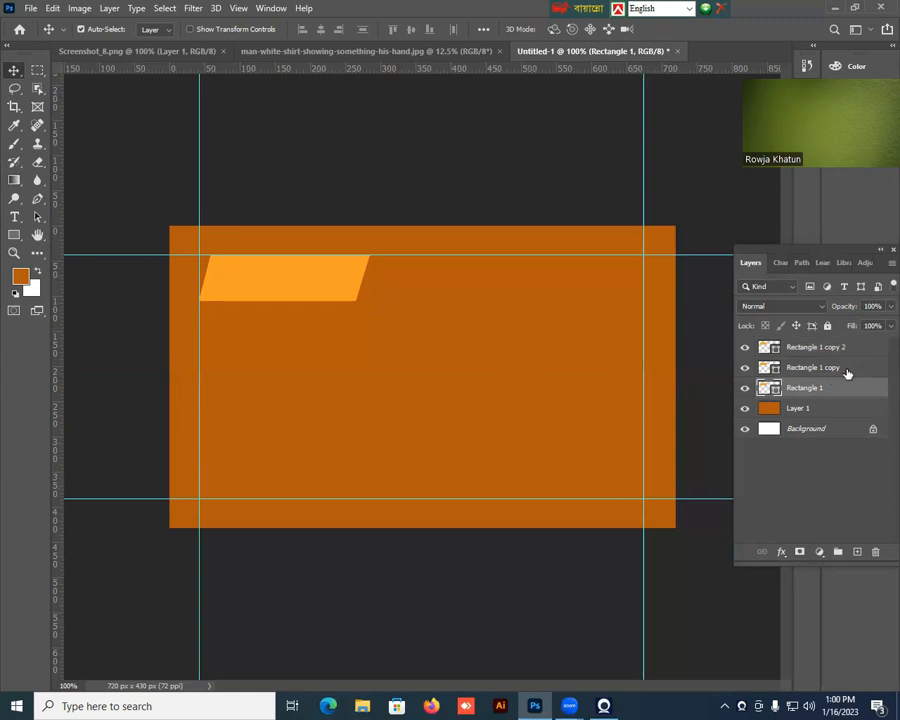
key("Down")
key("Down")
key("Down")
key("Down")
key("Down")
key("Down")
key("Down")
key("Down")
key("Down")
key("Down")
key("Down")
key("Down")
key("Down")
key("Down")
key("Down")
key("Down")
key("Down")
key("Down")
key("Down")
key("Down")
key("Down")
key("Down")
key("Down")
key("Down")
key("Down")
key("Down")
key("Down")
key("Down")
key("Down")
key("Down")
key("Down")
key("Down")
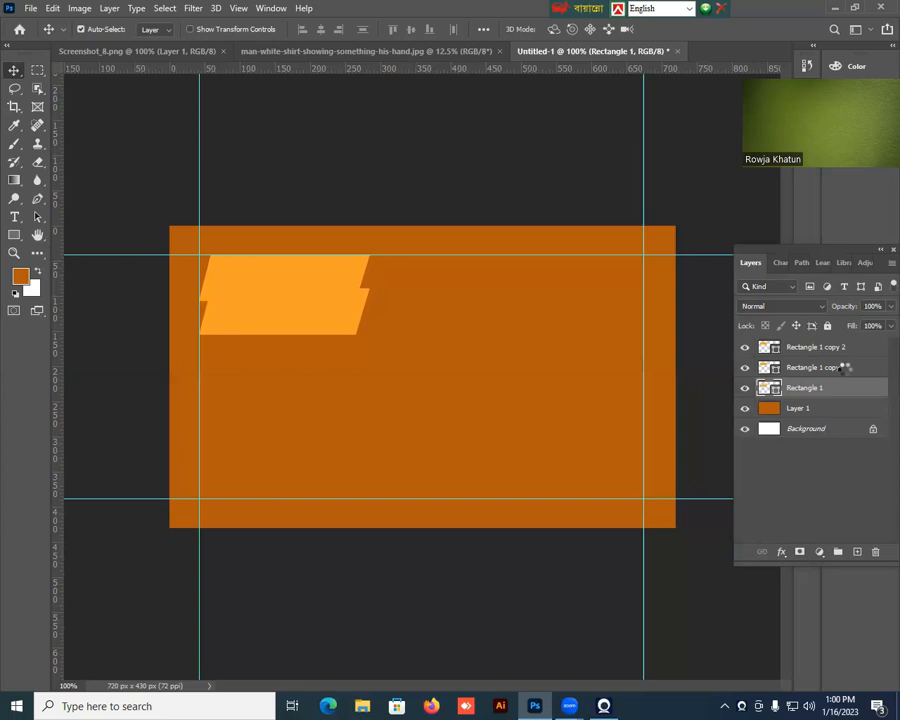
key("Down")
key("Down")
key("Down")
key("Down")
key("Down")
key("Down")
key("Down")
key("Down")
key("Down")
key("Down")
key("Down")
key("Down")
key("Down")
key("Down")
key("Down")
key("Down")
key("Down")
key("Down")
key("Down")
key("Down")
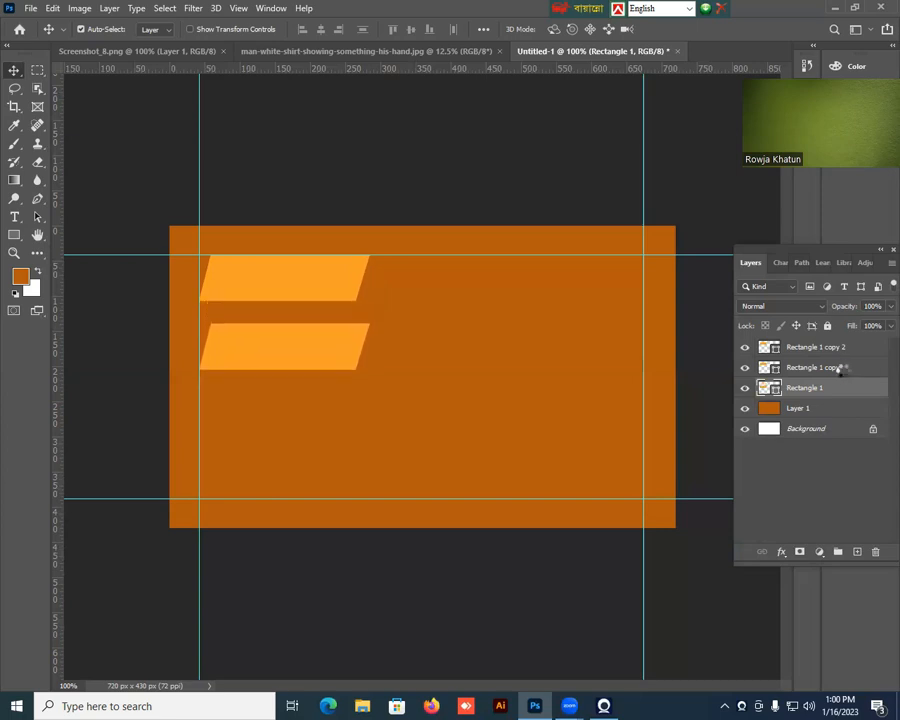
Move Rectangle 1 copy straight down about 67 px so it sits between the upper and lower parallelograms with a hairline gap above.
key("Down")
key("Down")
key("Down")
key("Down")
key("Down")
key("Down")
key("Down")
key("Down")
key("Down")
key("Down")
key("Down")
key("Down")
key("Down")
key("Down")
key("Down")
key("Down")
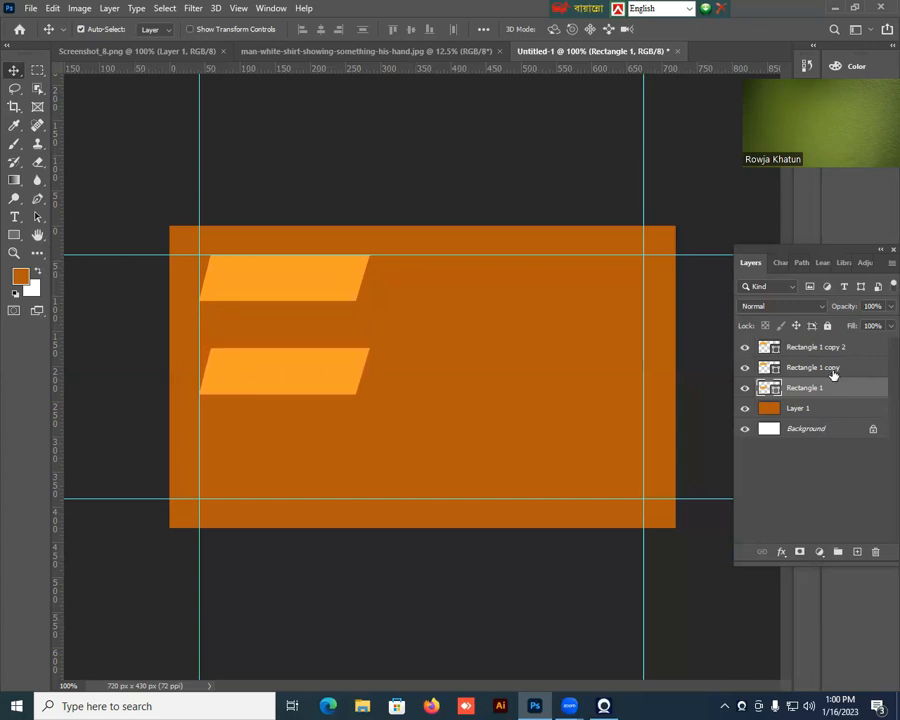
left_click(823, 372)
key("Down")
key("Down")
key("Down")
key("Down")
key("Down")
key("Down")
key("Down")
key("Down")
key("Down")
key("Down")
key("Down")
key("Down")
key("Down")
key("Down")
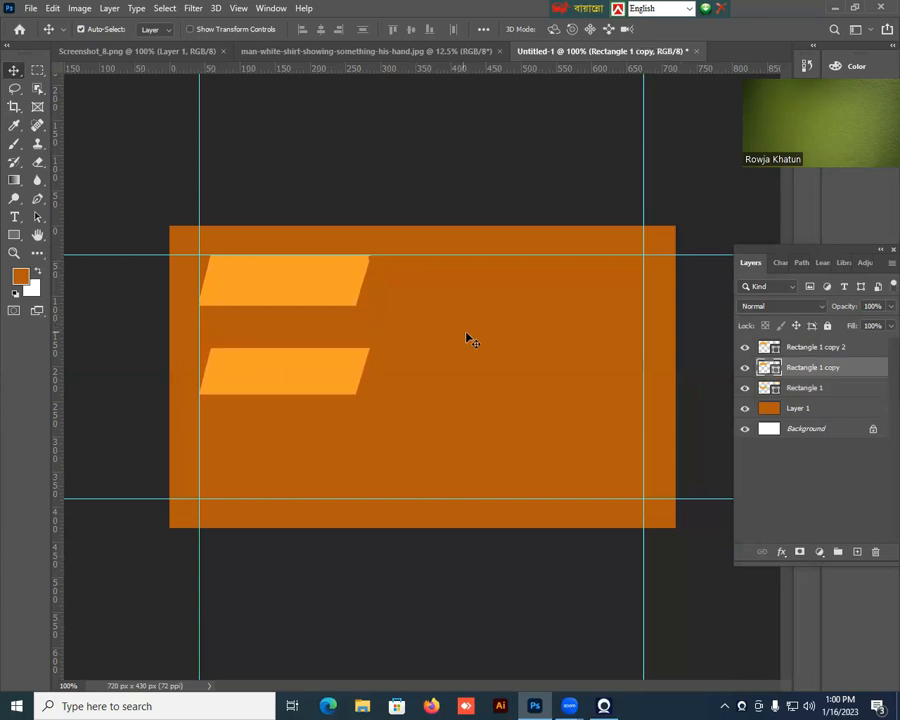
key("Down")
key("Down")
key("Down")
key("Down")
key("Down")
key("Down")
key("Down")
key("Down")
key("Down")
key("Down")
key("Down")
key("Down")
key("Down")
key("Down")
key("Down")
key("Down")
key("Down")
key("Down")
key("Down")
key("Down")
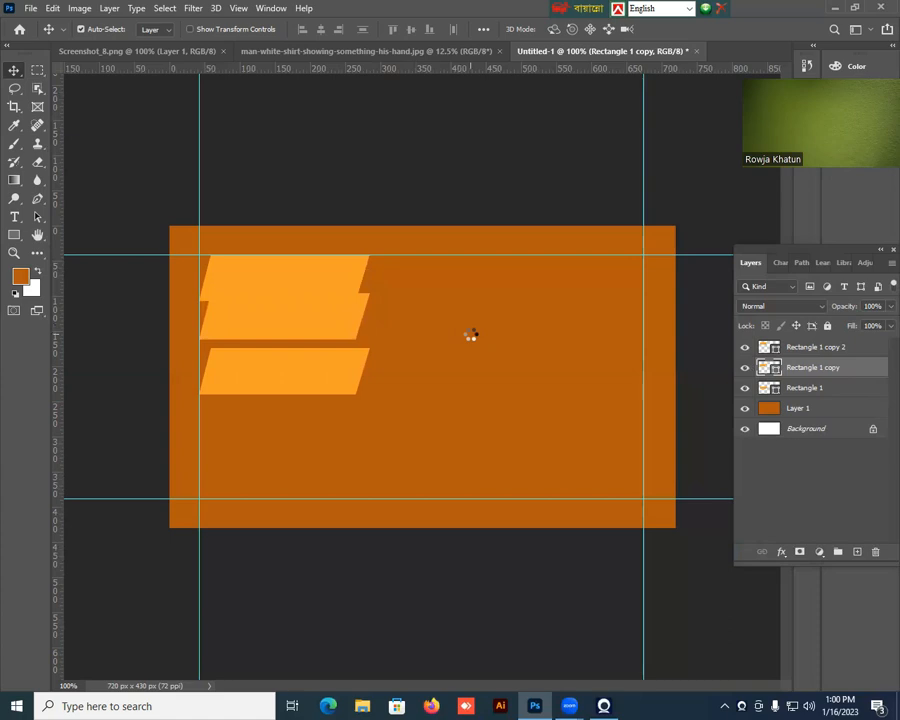
Nudge the lowest parallelogram slightly down to leave a matching hairline gap below the middle one.
key("Down")
key("Down")
key("Down")
key("Down")
key("Down")
key("Down")
key("Up")
key("Up")
key("Up")
key("Up")
key("Up")
key("Up")
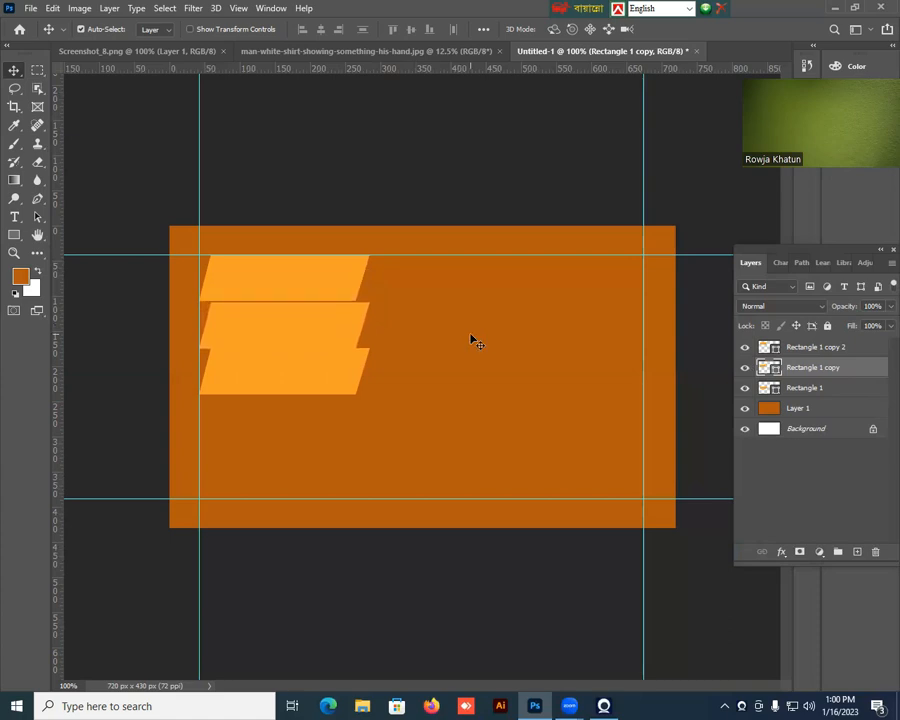
left_click(322, 377)
key("Down")
key("Down")
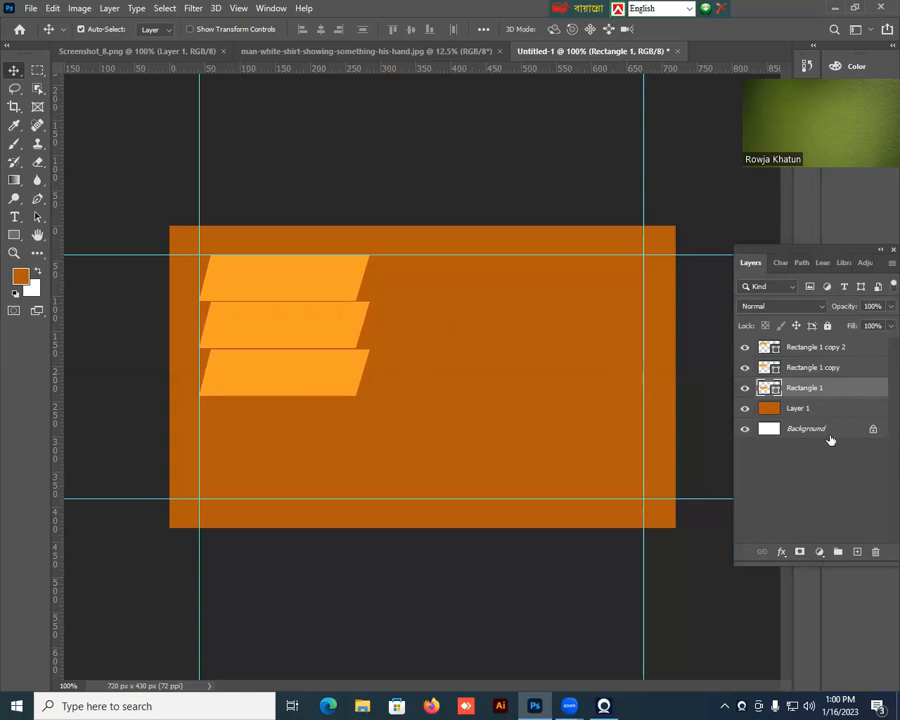
Swap the foreground and background colors to make white the foreground, and rasterize the Rectangle 1 copy 2 layer.
left_click(287, 326)
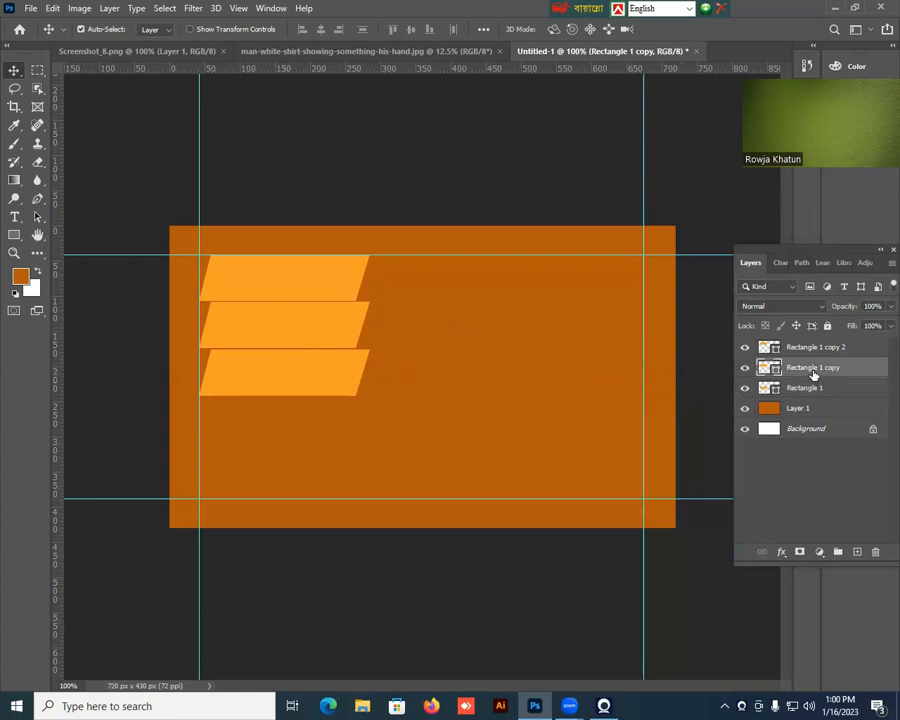
left_click(39, 274)
left_click(819, 346)
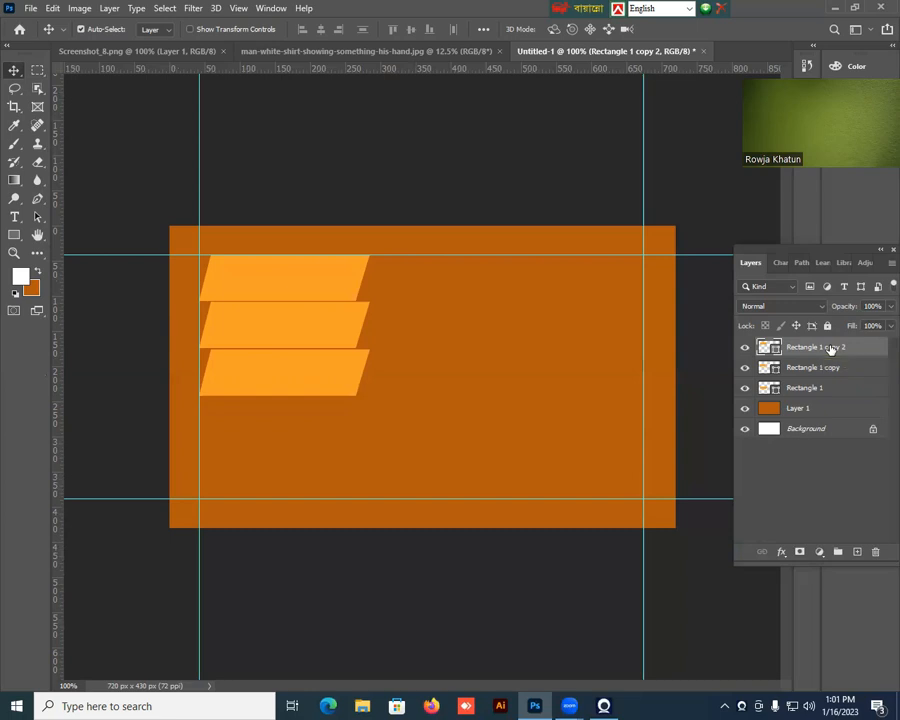
right_click(831, 350)
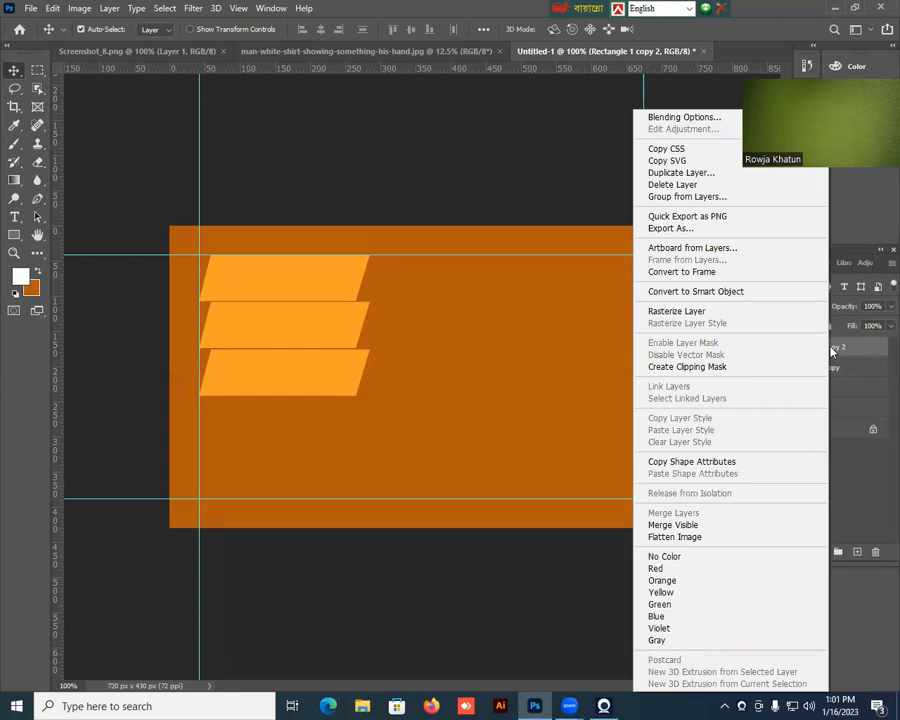
left_click(838, 349)
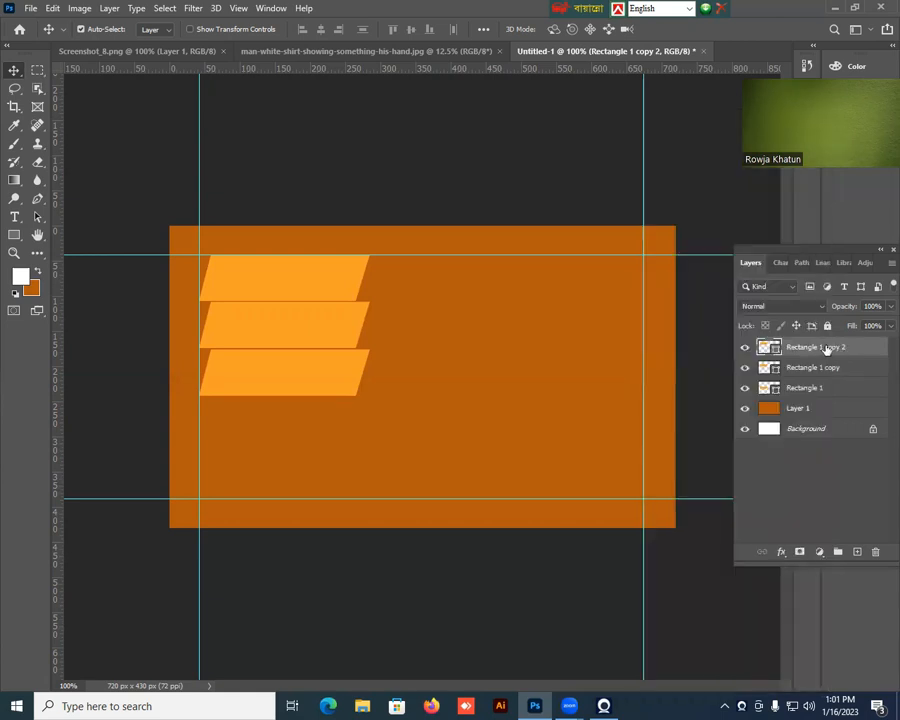
right_click(827, 348)
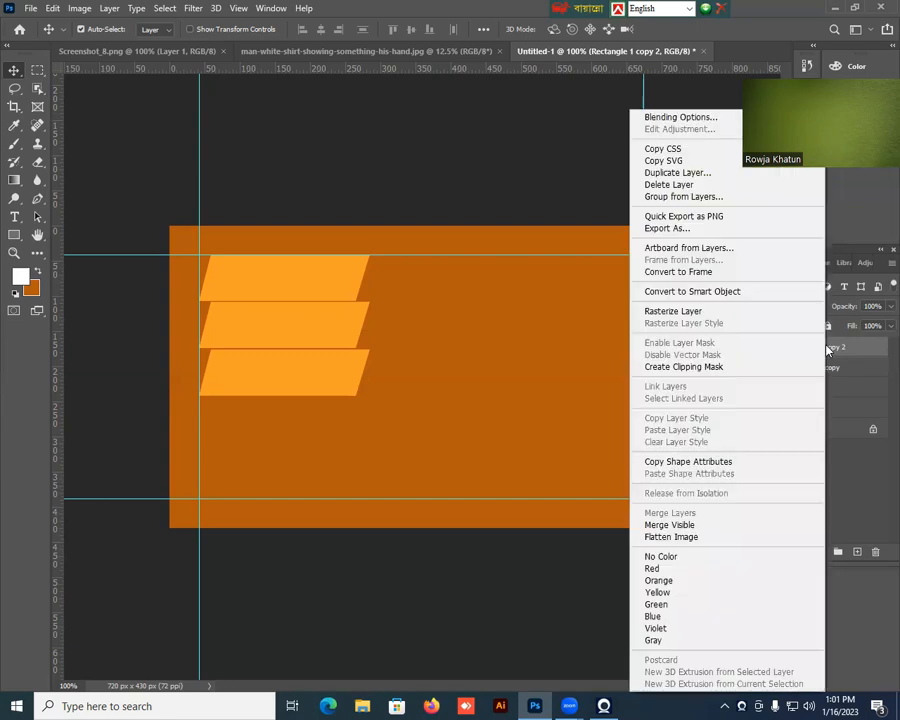
left_click(706, 312)
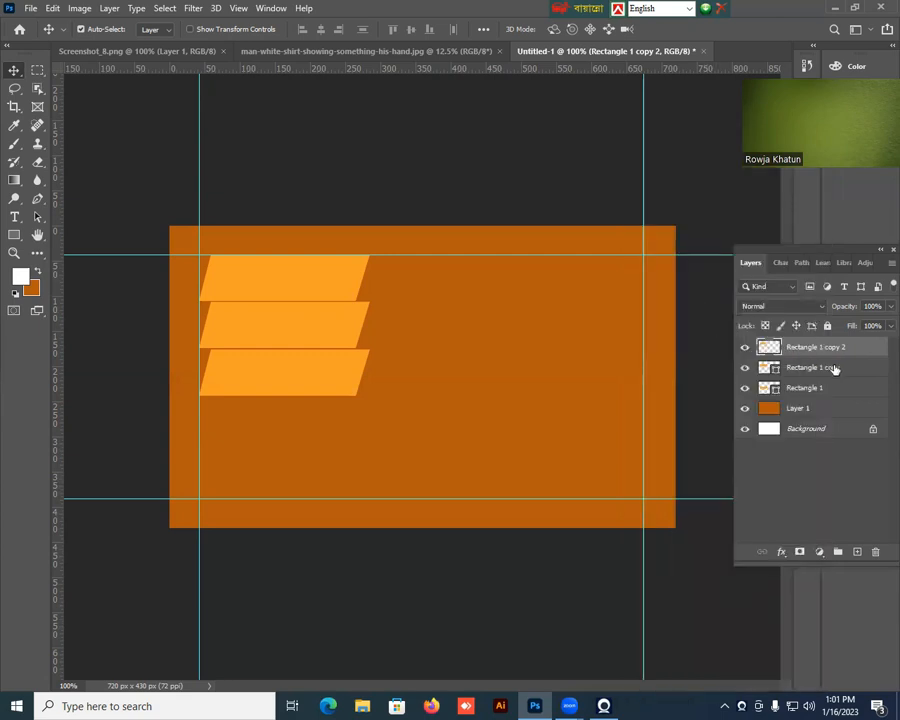
Rasterize the Rectangle 1 copy and Rectangle 1 layers.
left_click(828, 368)
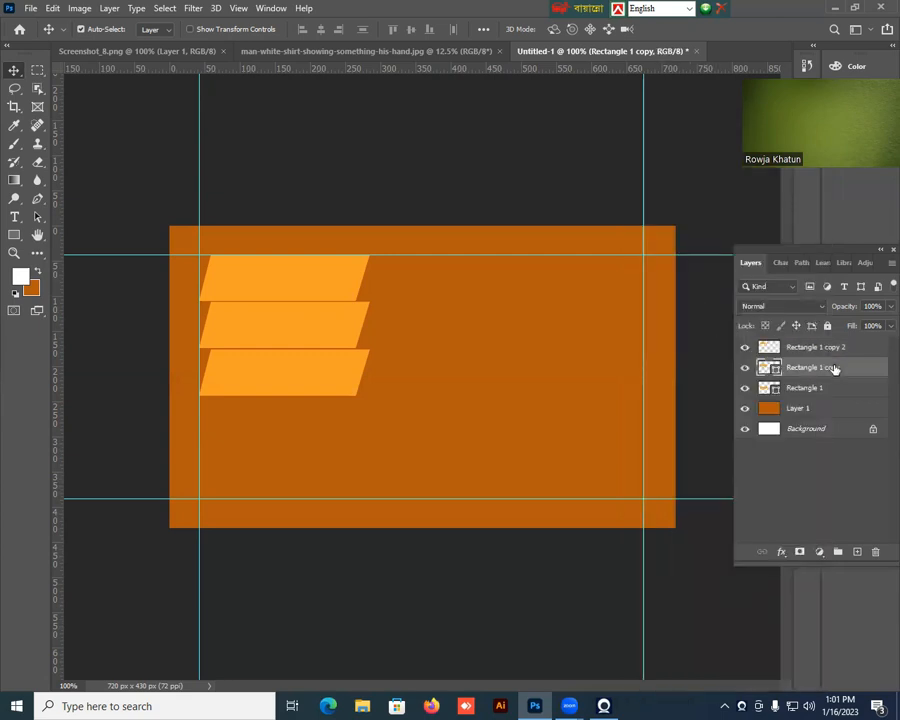
right_click(833, 368)
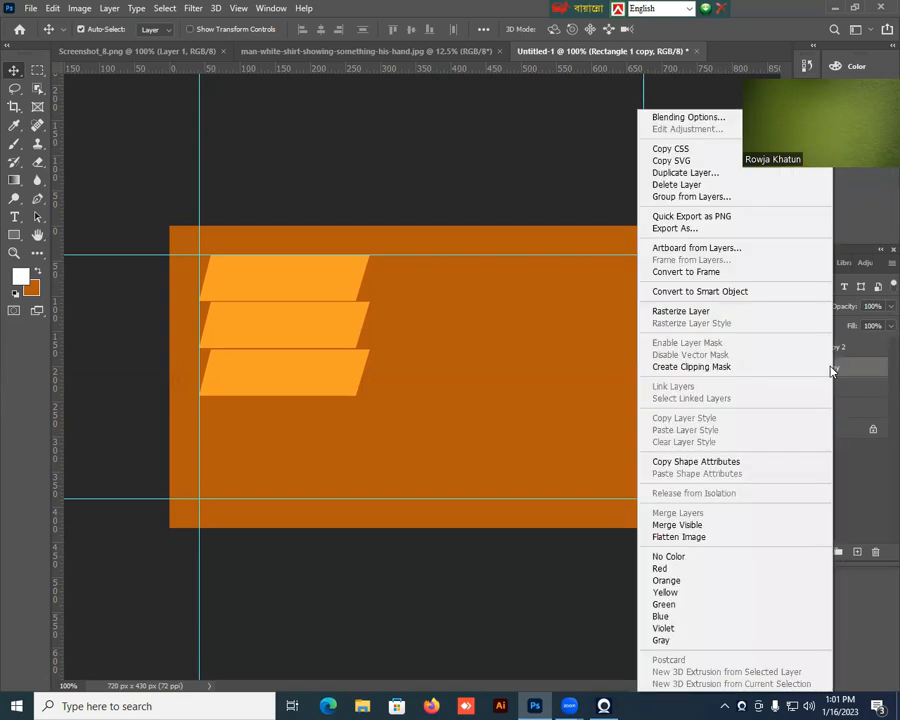
left_click(697, 313)
left_click(776, 386)
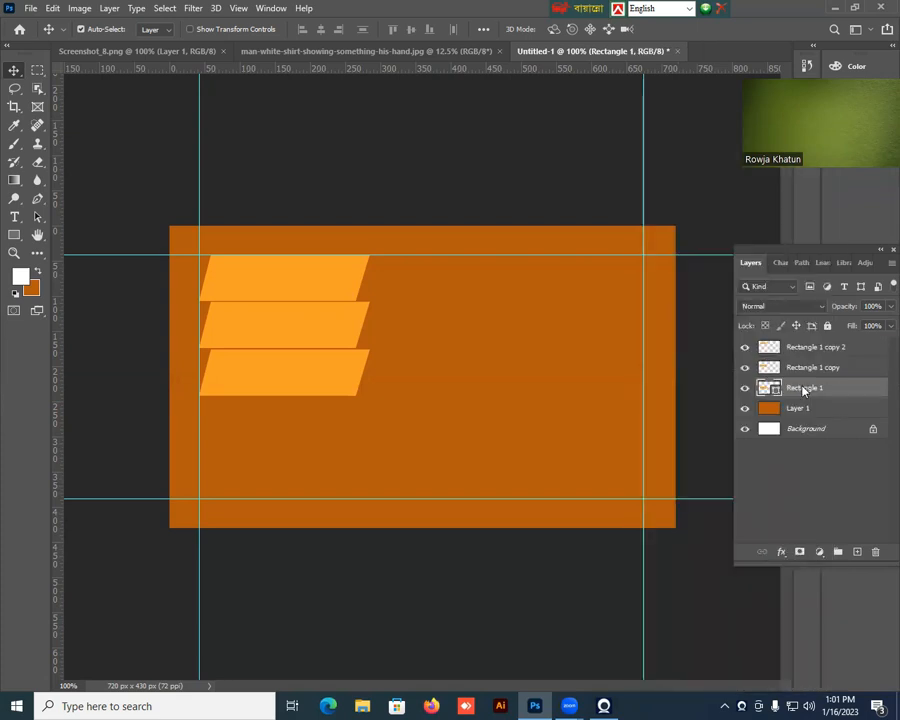
right_click(798, 384)
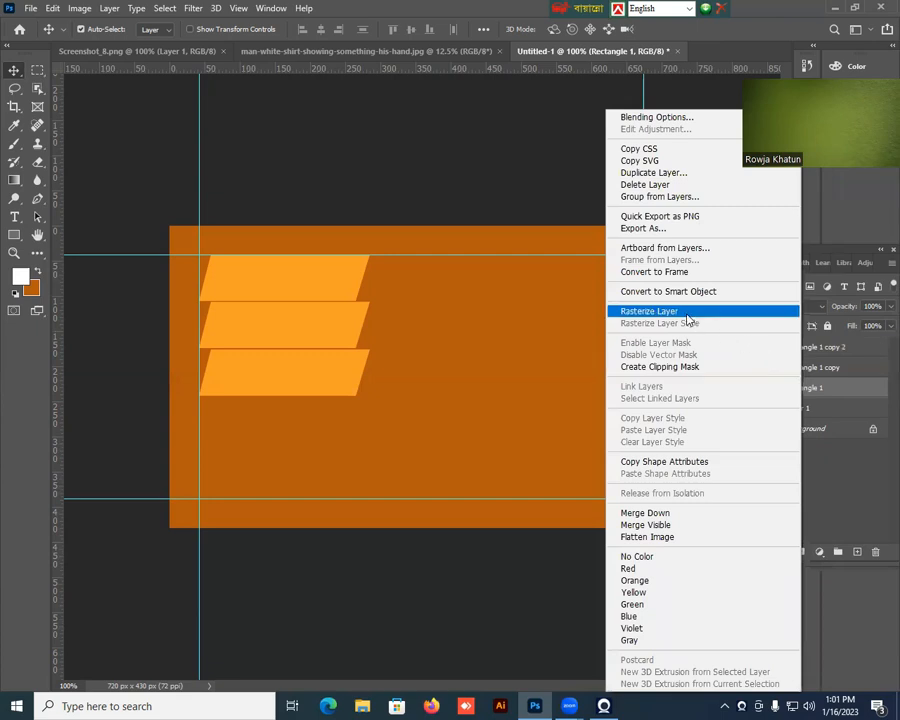
left_click(688, 312)
Load the middle parallelogram on Rectangle 1 copy as a selection, fill it with white, and deselect.
left_click(800, 368)
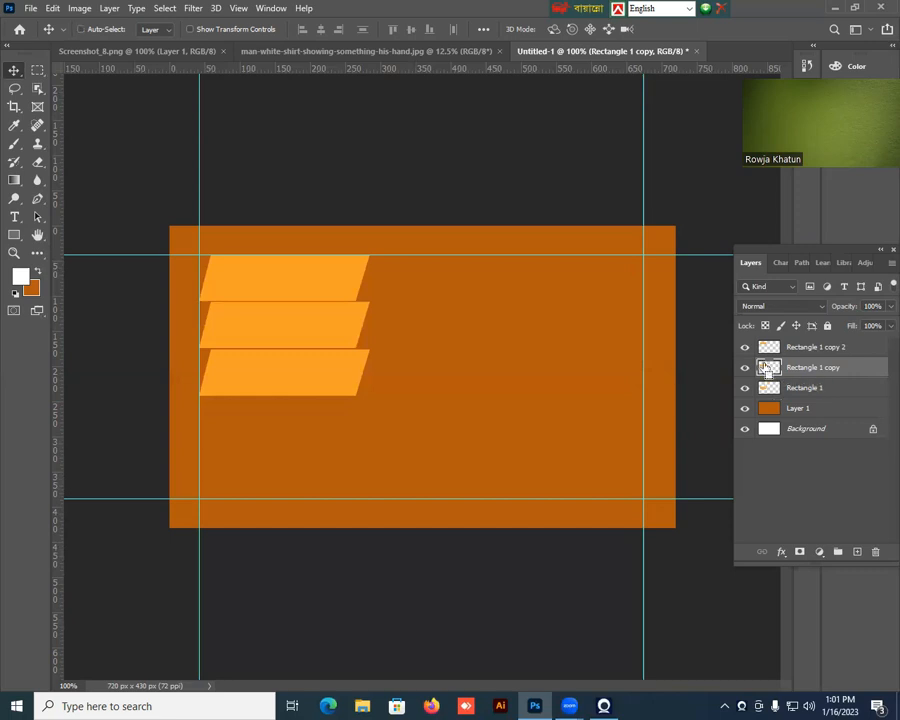
left_click(767, 369, "ctrl")
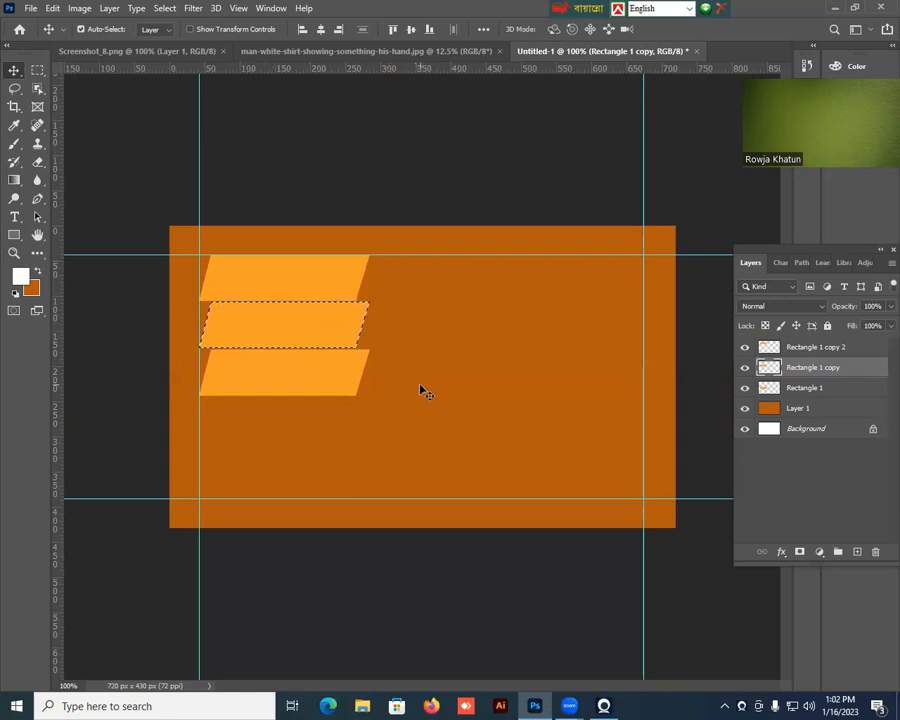
key("alt+BackSpace")
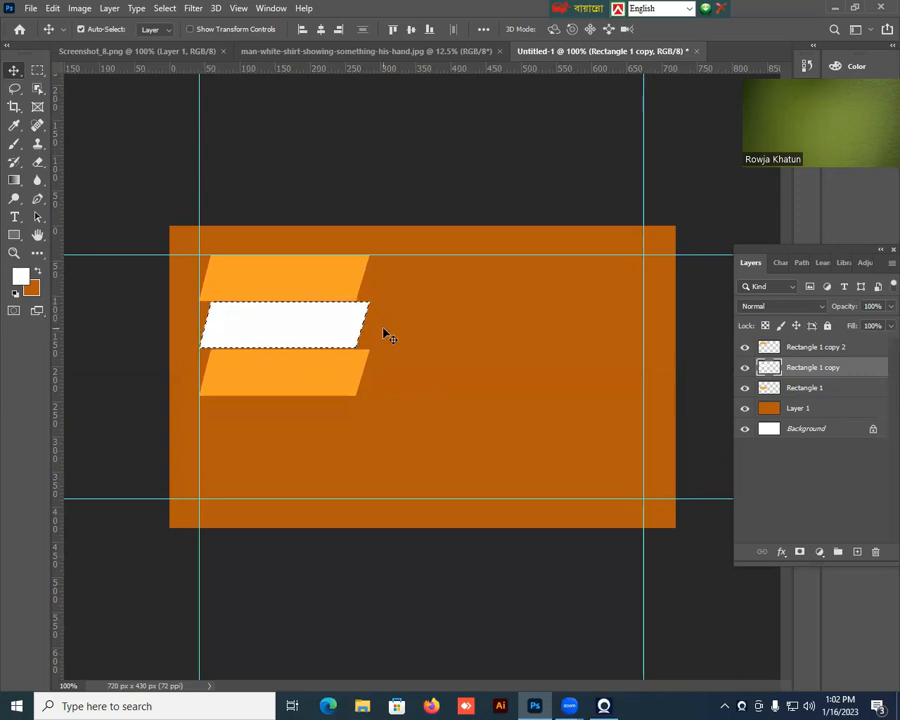
key("ctrl")
key("ctrl+d")
Choose a bright green foreground color with hue 114° and fill the lowest parallelogram on Rectangle 1 with it.
left_click(813, 393)
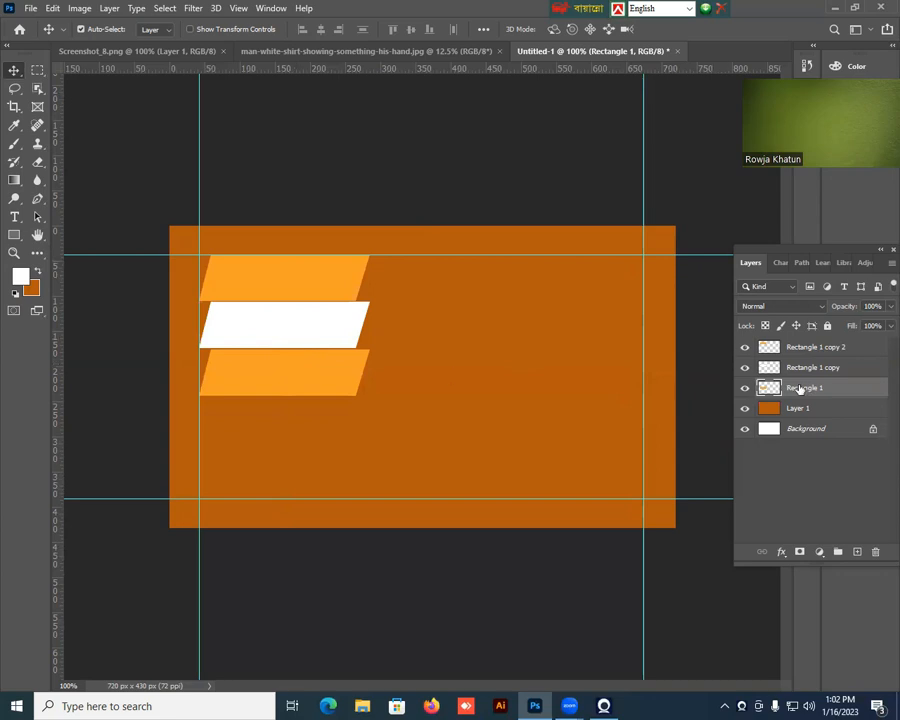
left_click(20, 277)
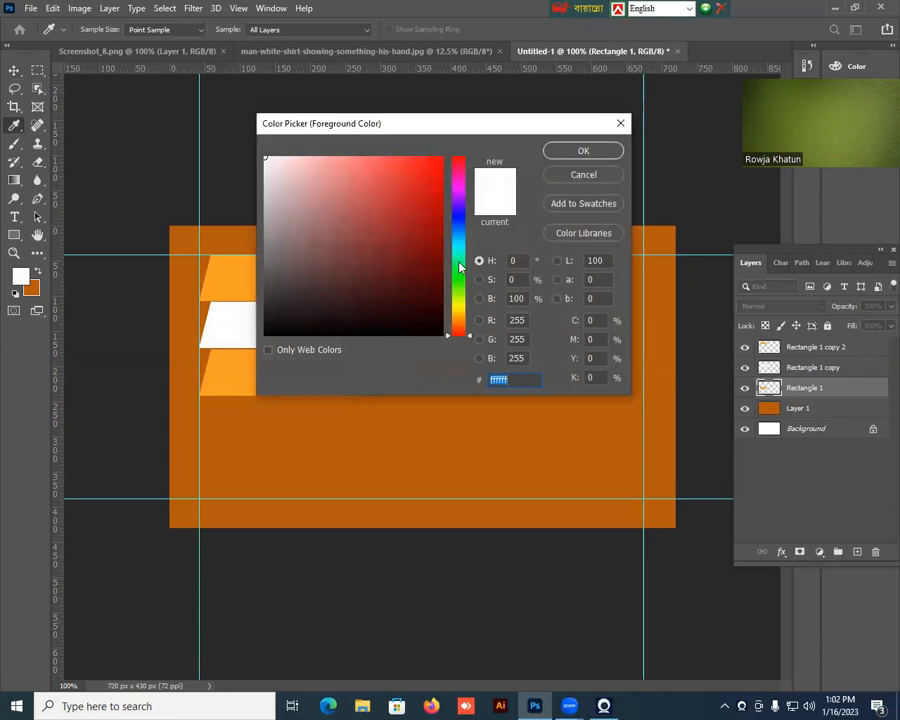
left_click(463, 280)
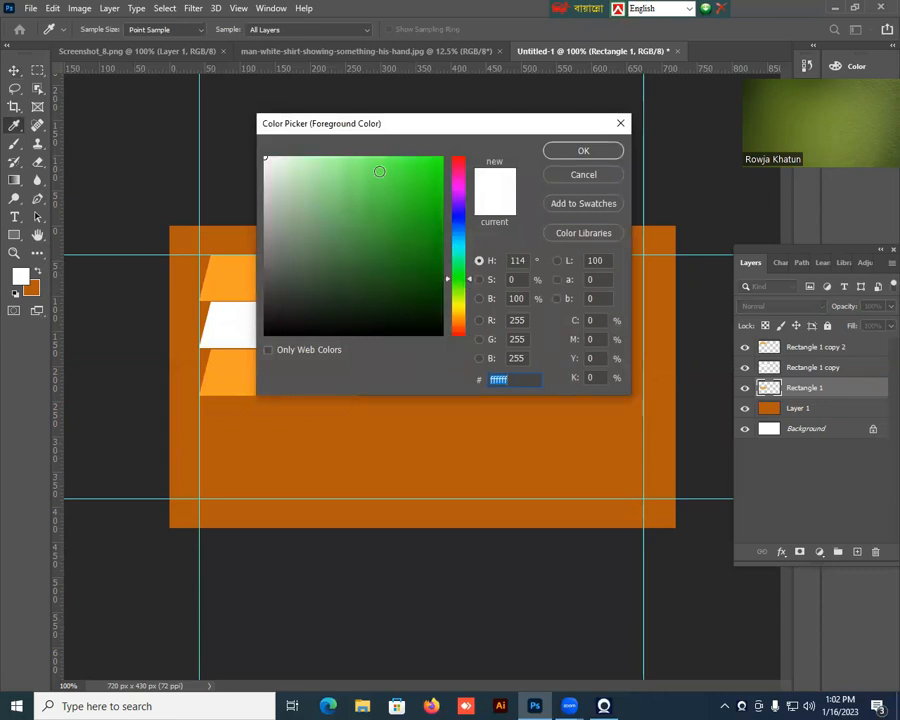
left_click(389, 157)
left_click(583, 154)
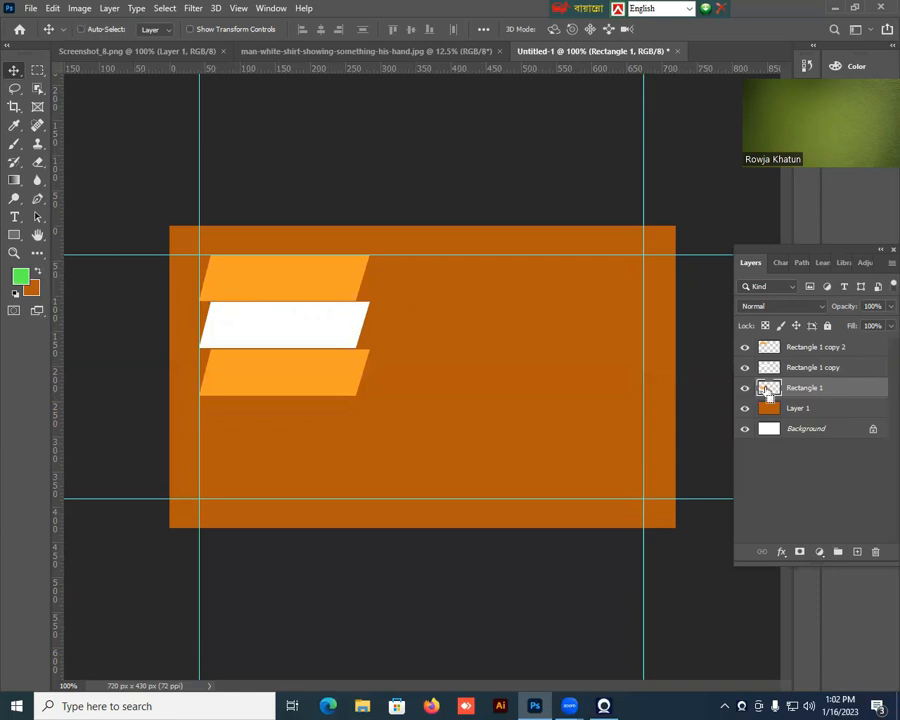
left_click(767, 389, "ctrl")
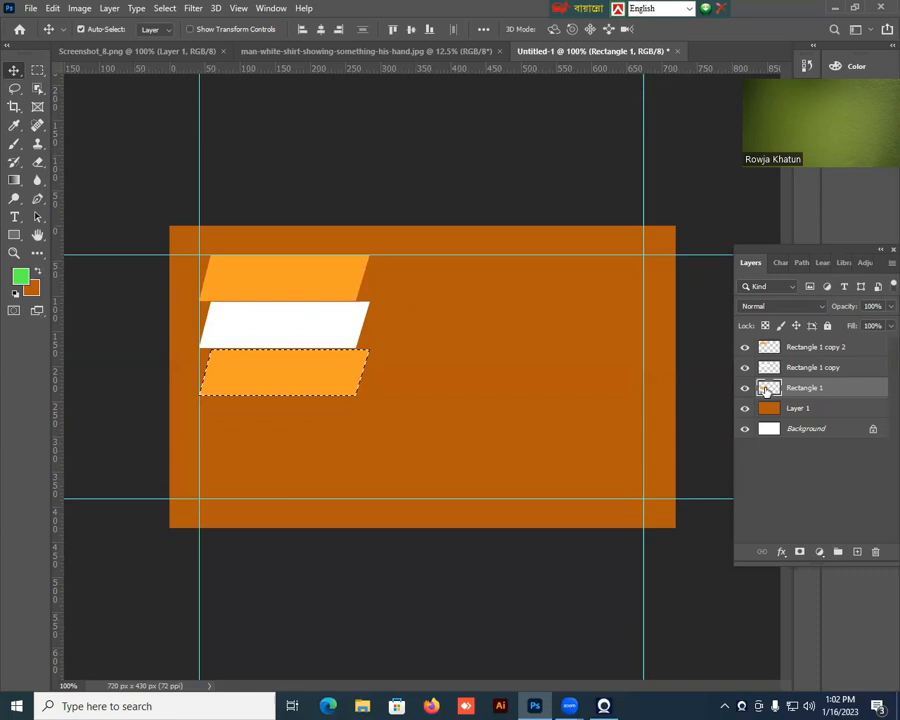
key("alt+BackSpace")
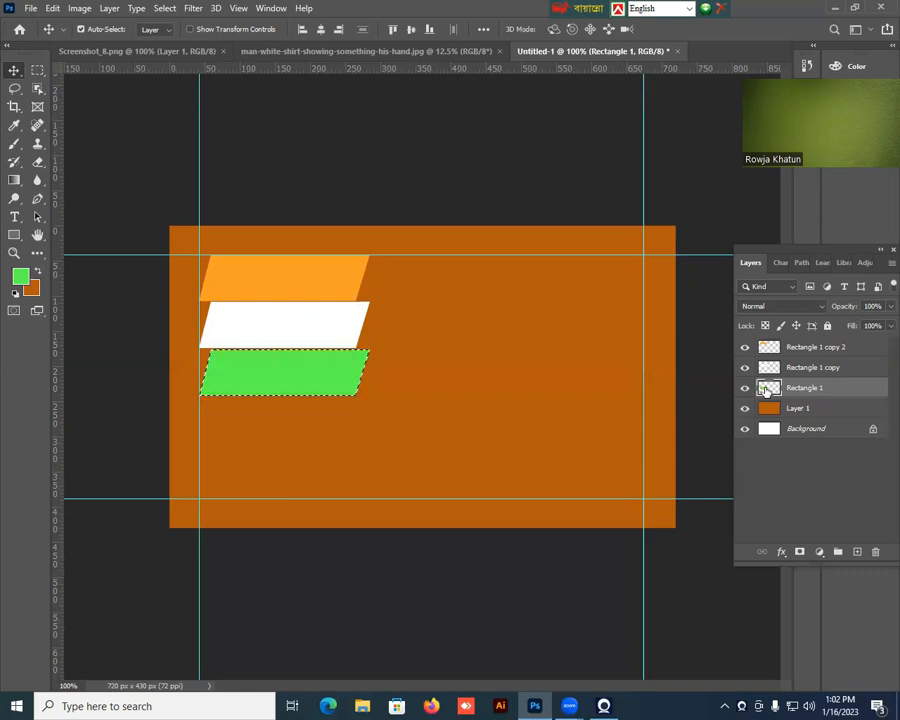
key("ctrl+d")
Nudge the white parallelogram up about 7 px so its upper edge tucks under the orange one.
left_click(82, 29)
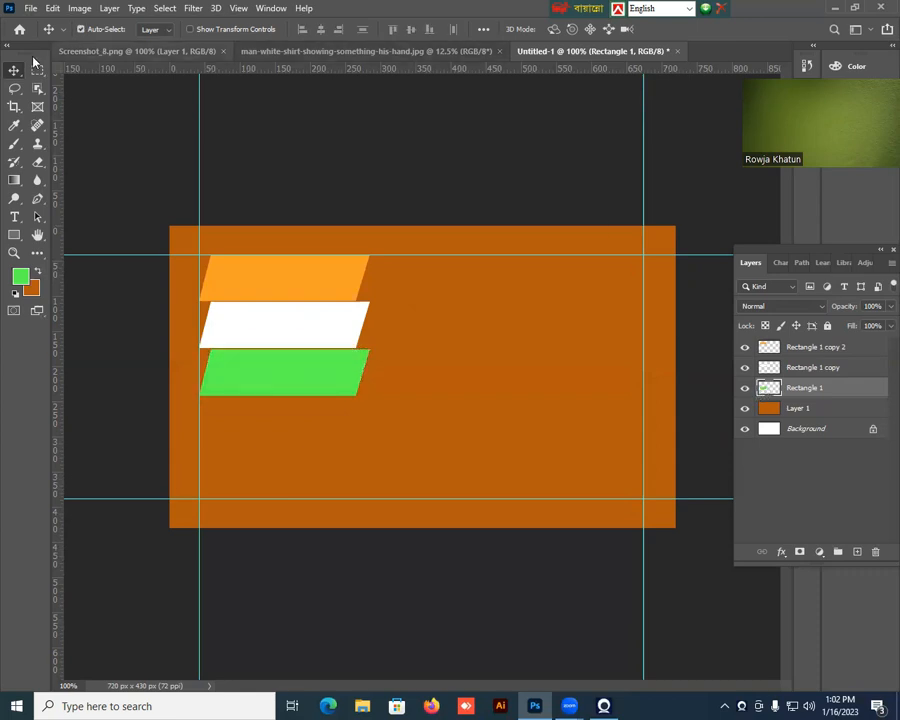
left_click(303, 288)
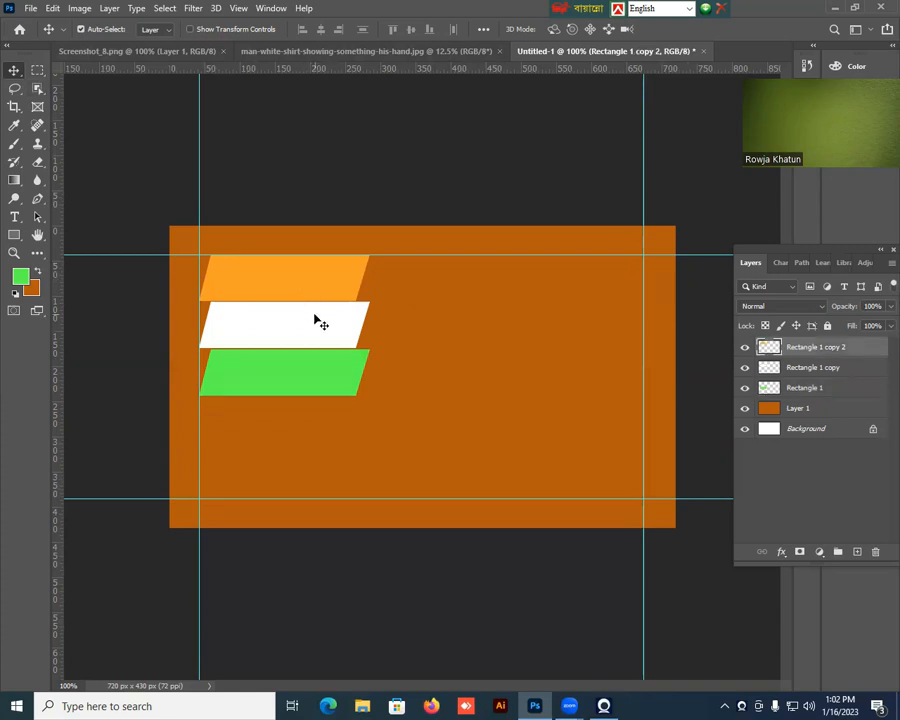
left_click(318, 323)
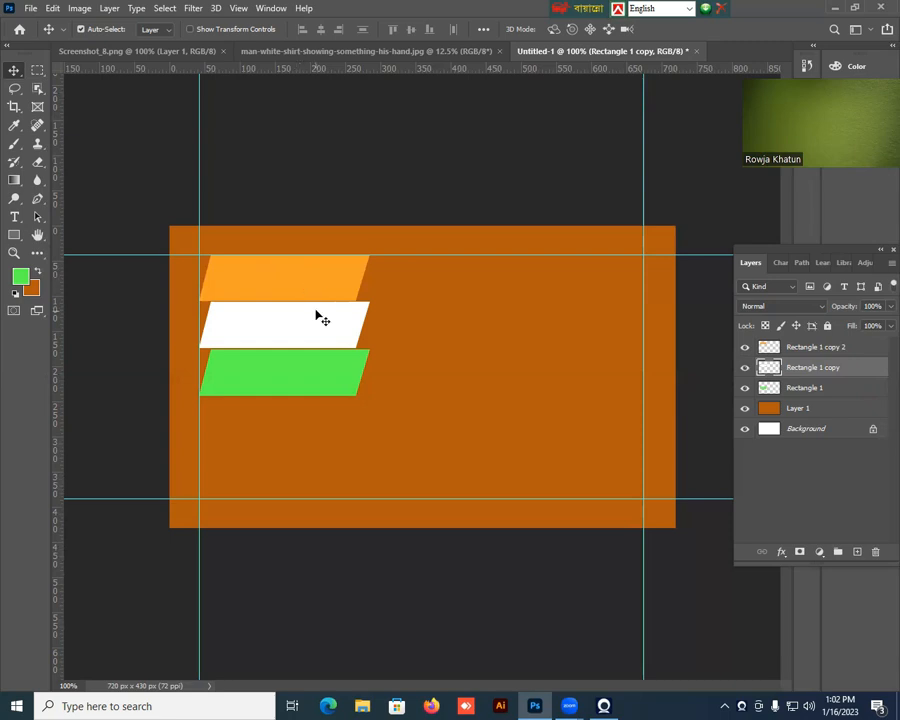
key("Up")
key("Up")
key("Up")
key("Up")
key("Up")
key("Up")
key("Up")
key("Down")
key("Down")
key("Down")
key("Down")
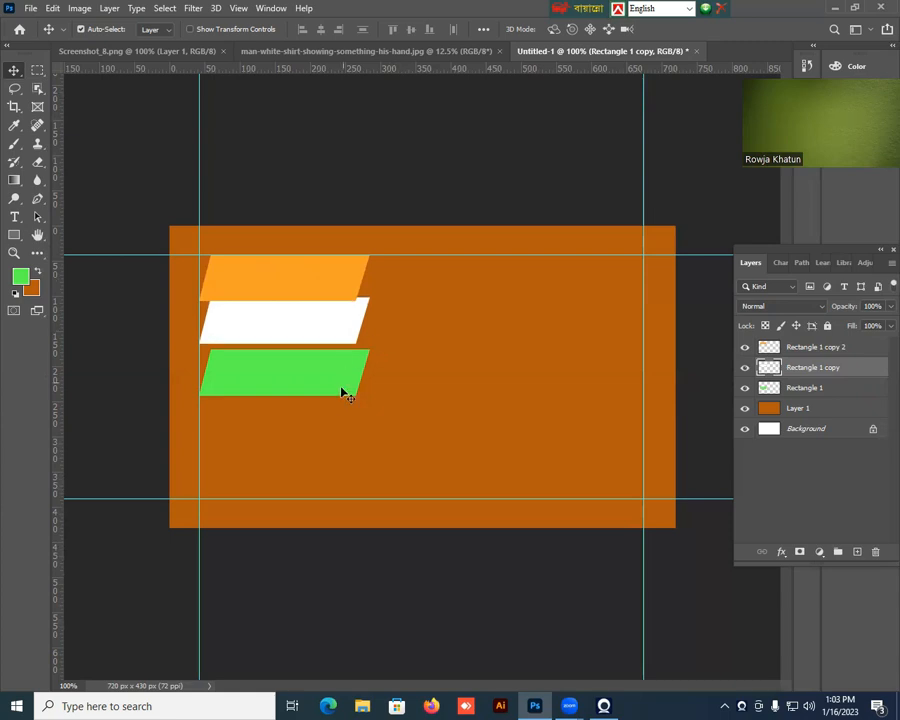
Nudge the green parallelogram up against the white one and move its Rectangle 1 layer above Rectangle 1 copy.
left_click(330, 388)
key("Up")
key("Up")
key("Up")
key("Up")
key("Up")
key("Up")
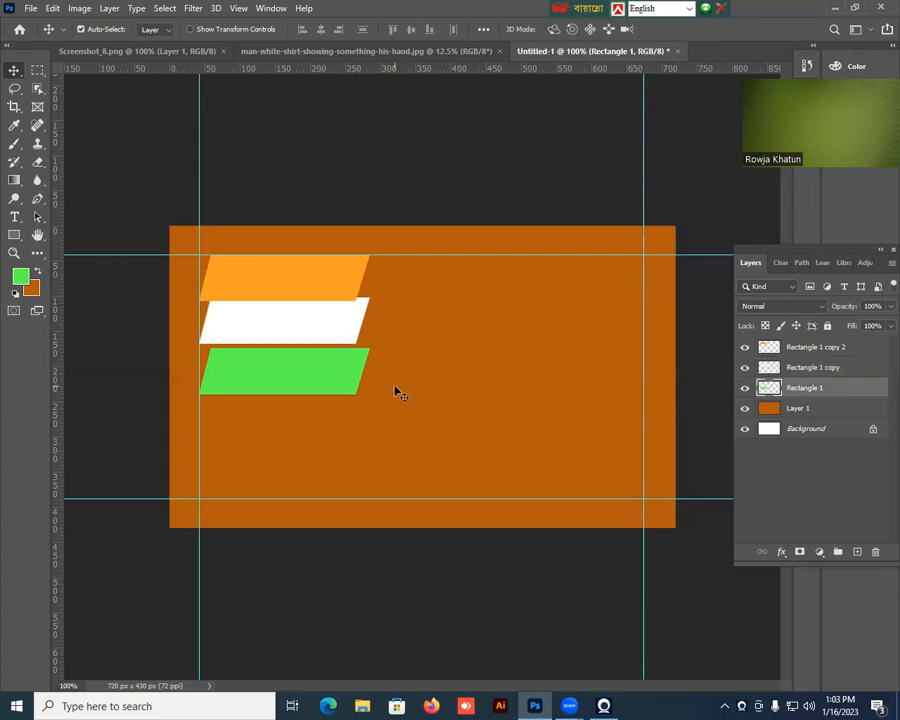
key("Up")
key("Up")
key("Up")
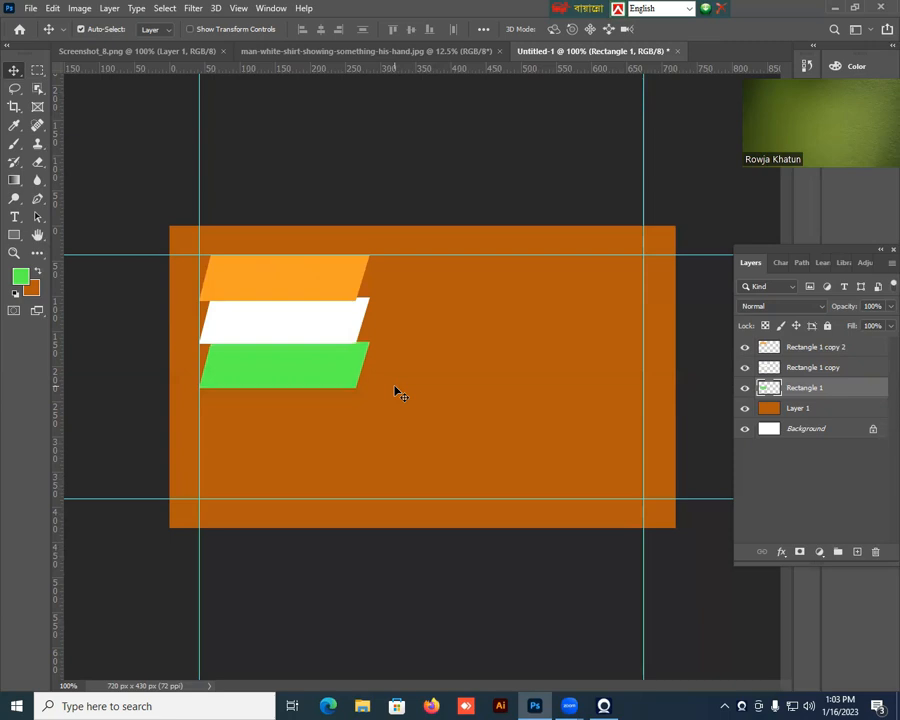
key("Down")
key("Down")
key("Down")
key("Down")
key("Down")
key("Down")
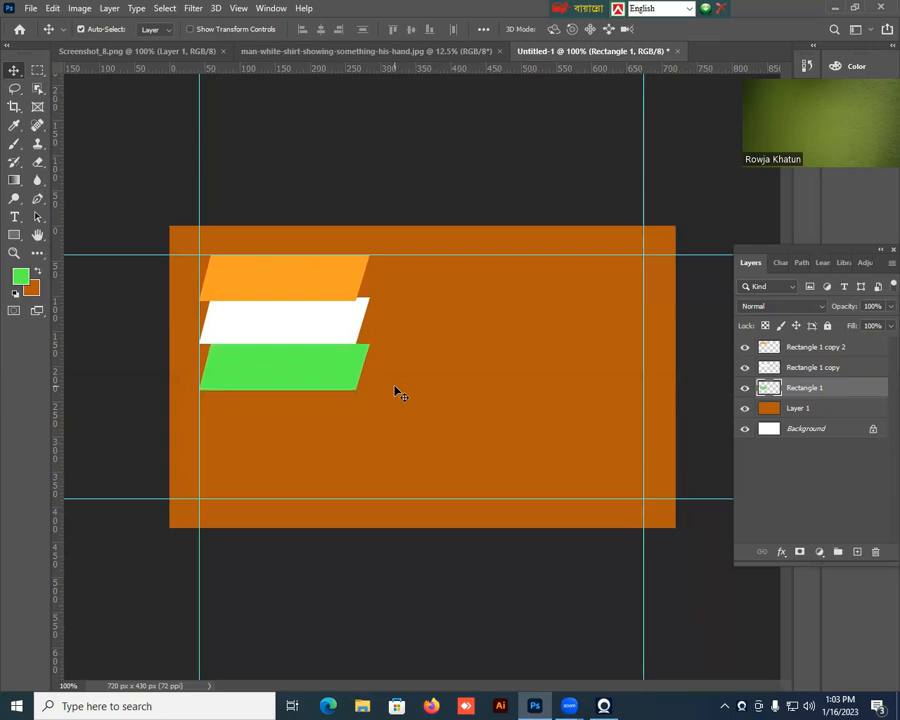
key("Up")
key("Up")
key("Up")
key("Up")
key("Up")
key("Down")
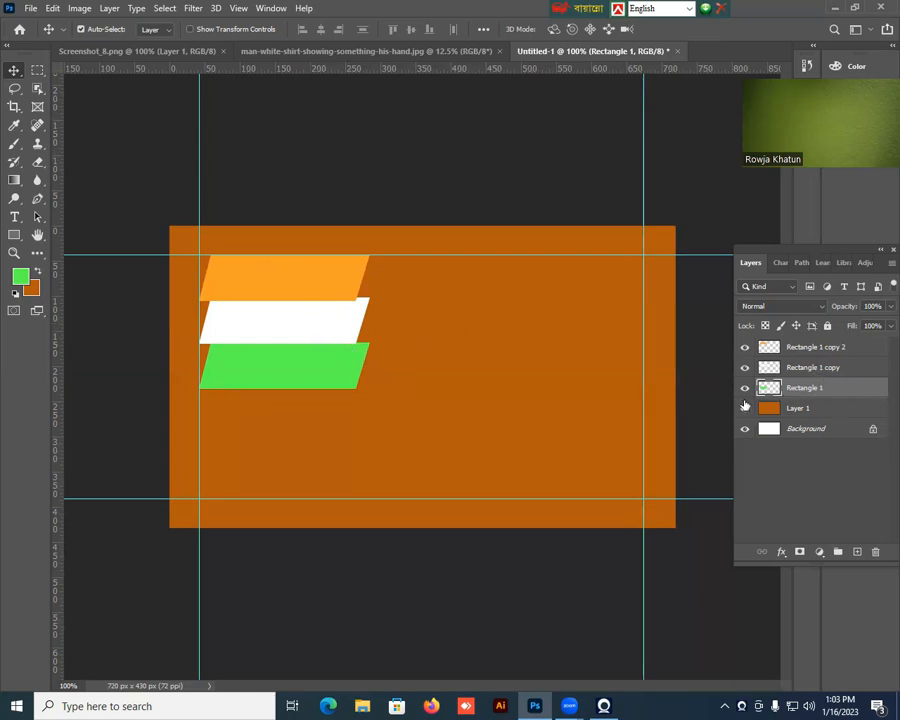
left_click_drag(831, 389, 830, 361)
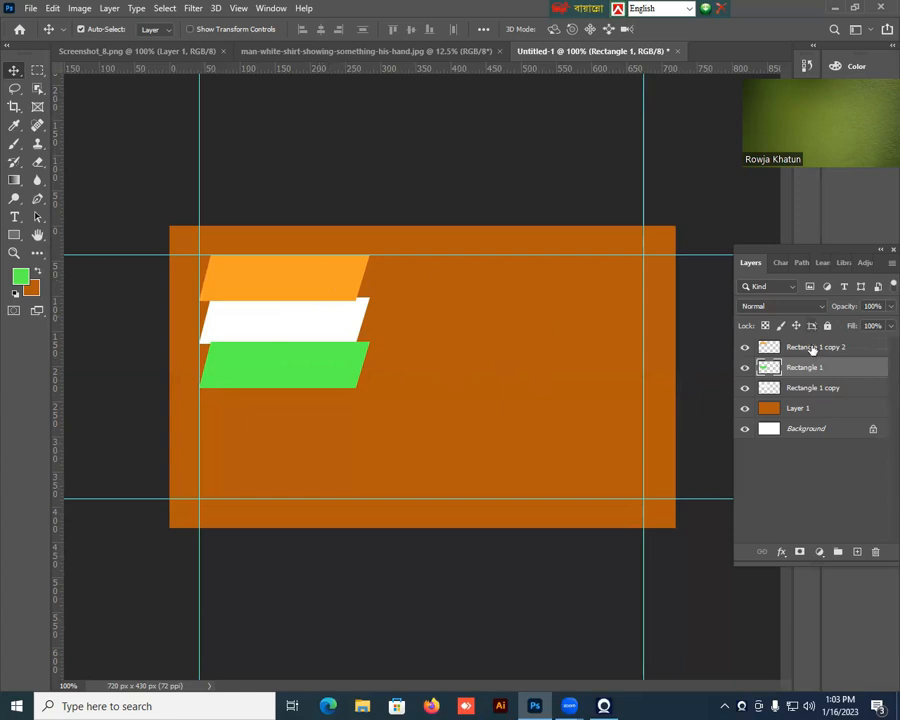
Add a drop shadow to Rectangle 1 copy 2 with 100% opacity, 90° angle, 2 px distance, 5% spread and 7 px size.
left_click(300, 281)
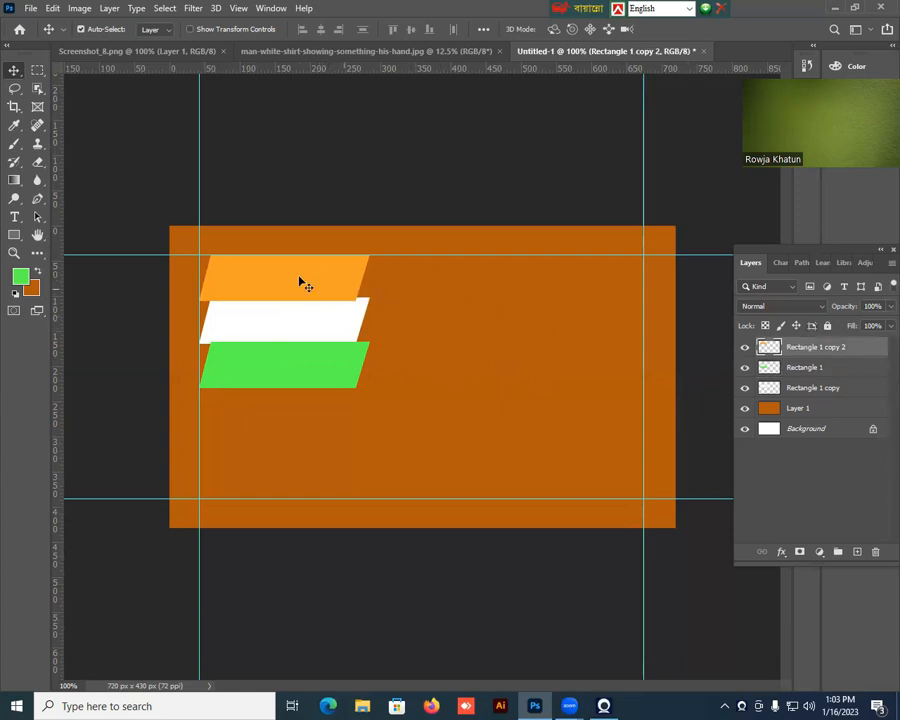
right_click(831, 347)
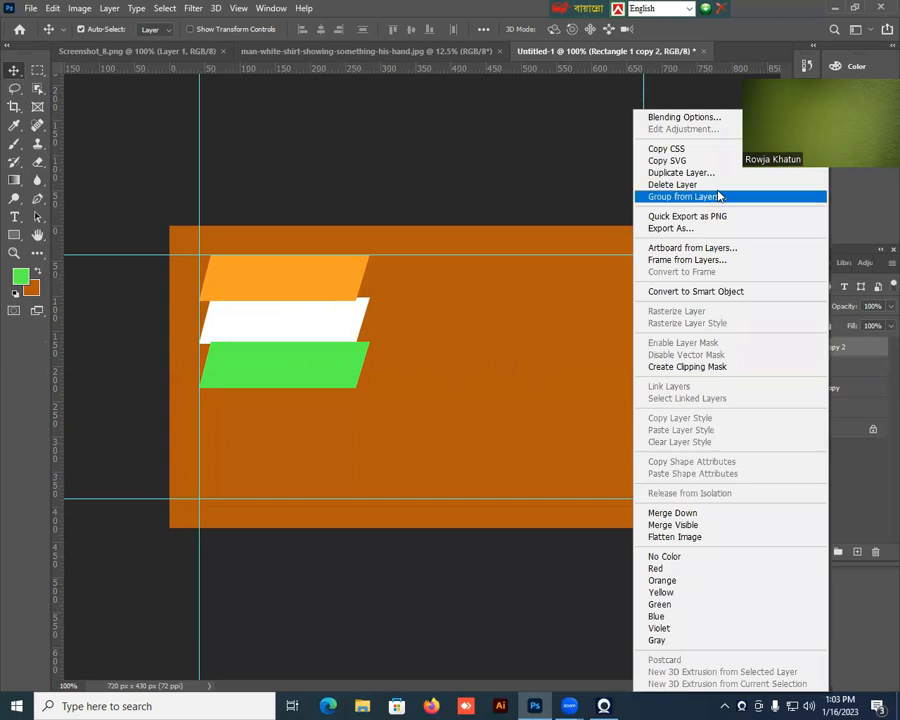
left_click(698, 118)
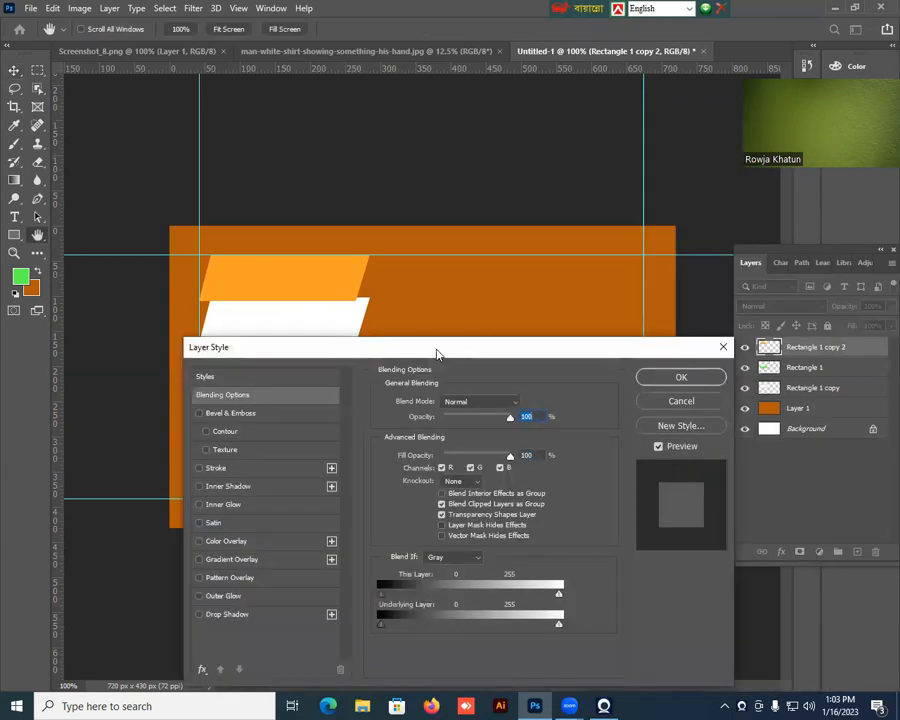
left_click(247, 609)
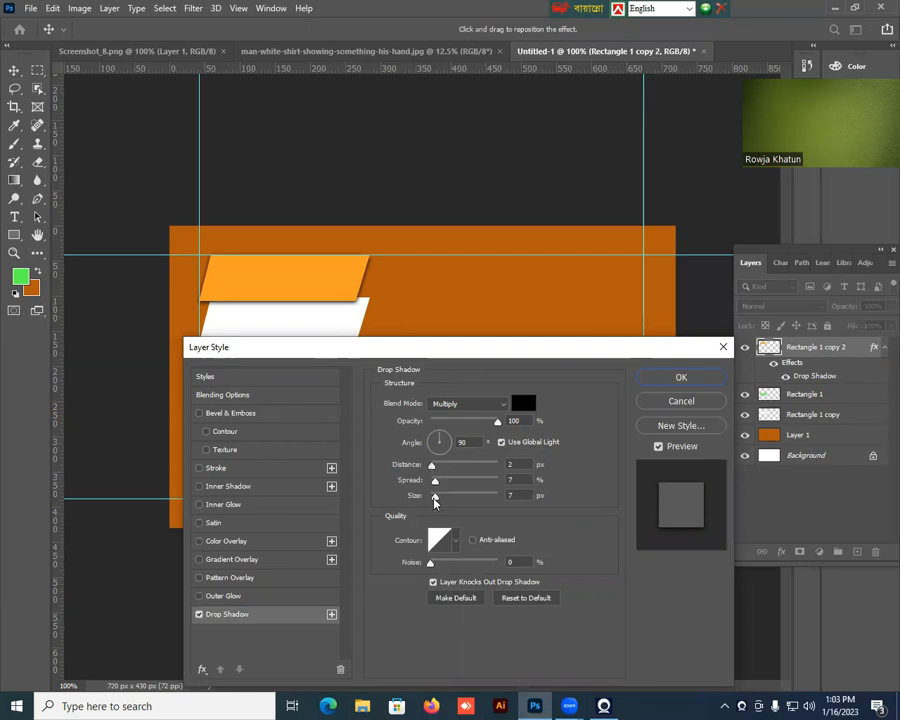
mouse_move(435, 502)
left_mouse_down()
mouse_move(452, 499)
mouse_move(438, 503)
mouse_move(437, 482)
mouse_move(449, 487)
mouse_move(435, 488)
mouse_move(436, 497)
left_mouse_up()
key("Up")
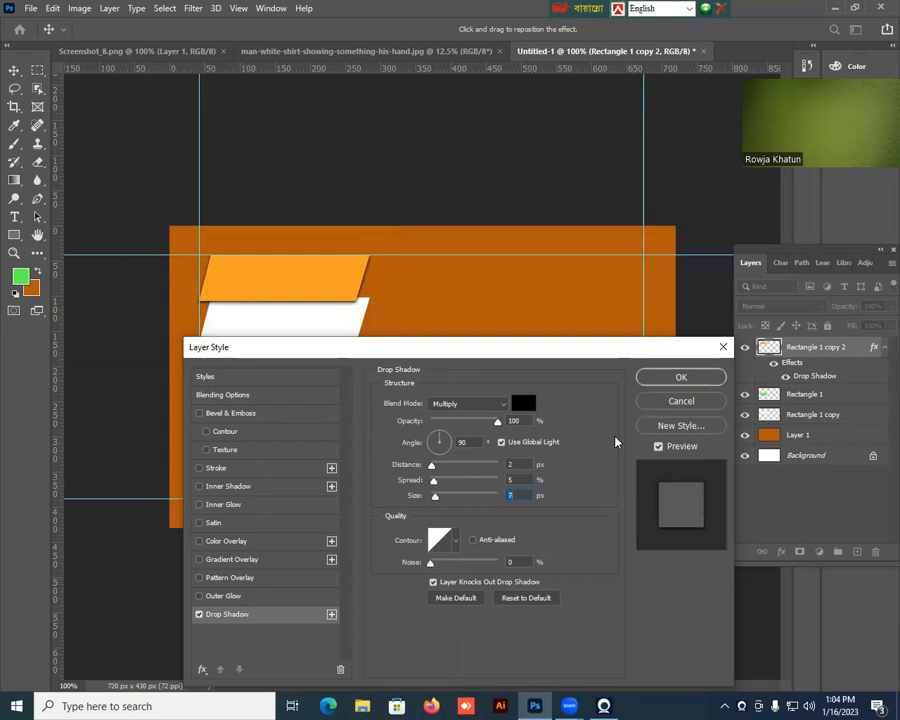
left_click(680, 379)
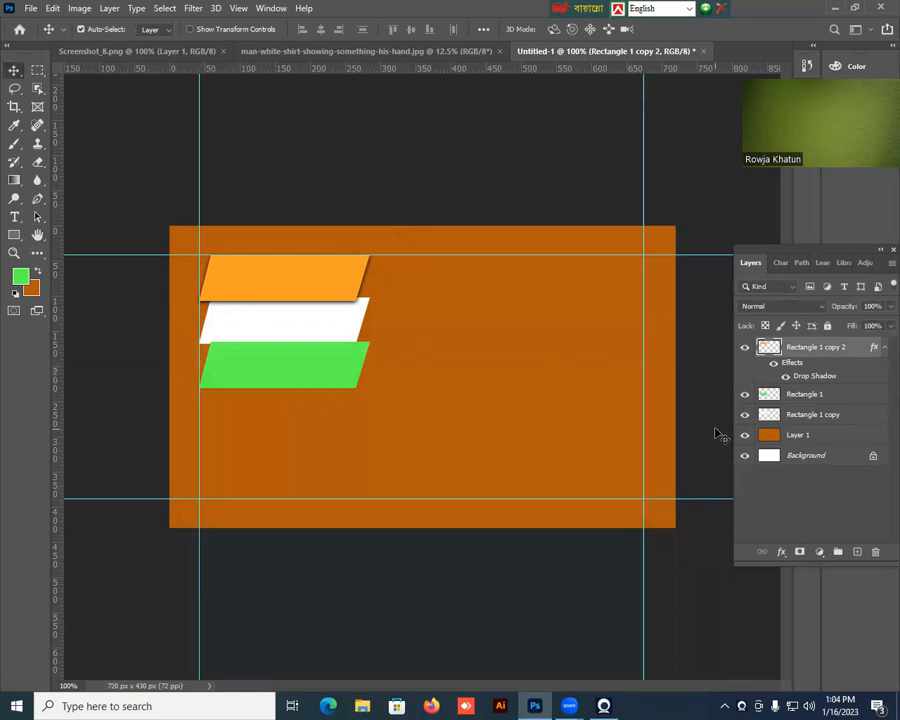
Give the green parallelogram on Rectangle 1 a Multiply drop shadow with 2 px distance, 5% spread and 7 px size.
left_click(811, 398)
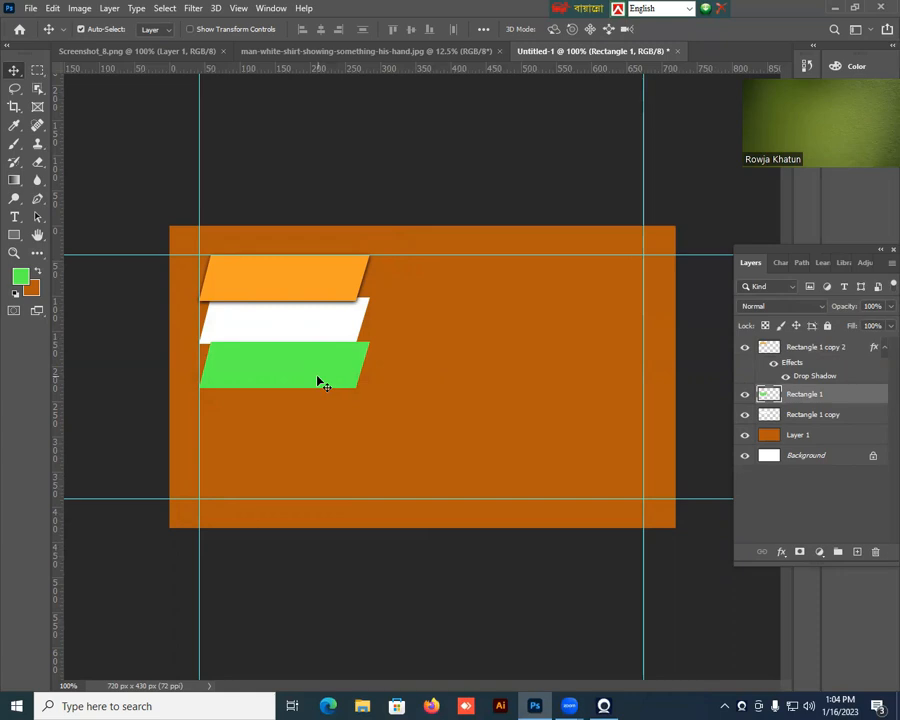
right_click(836, 401)
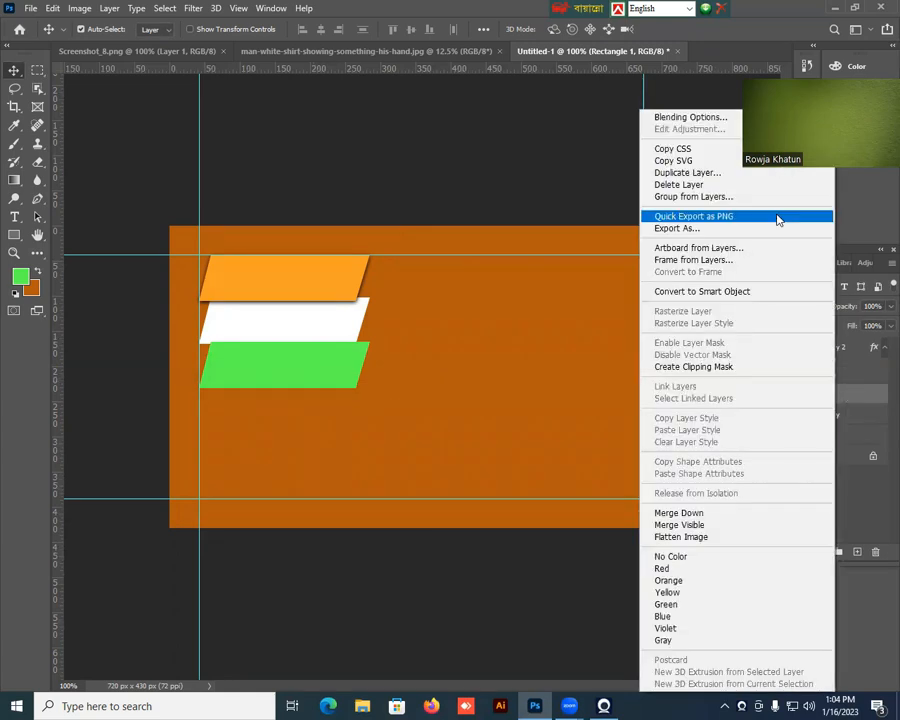
left_click(735, 122)
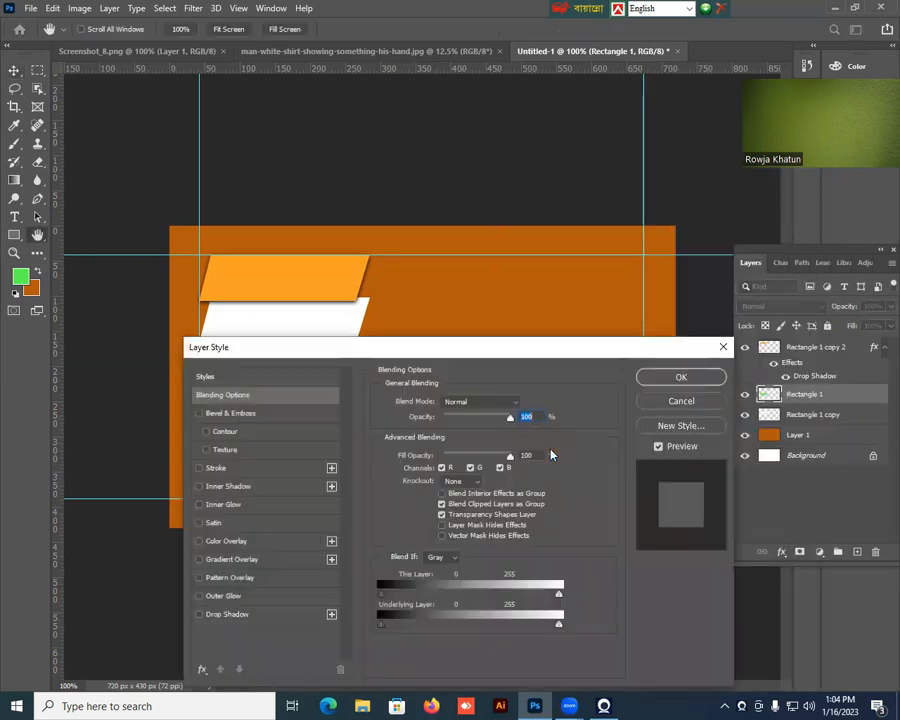
left_click(228, 614)
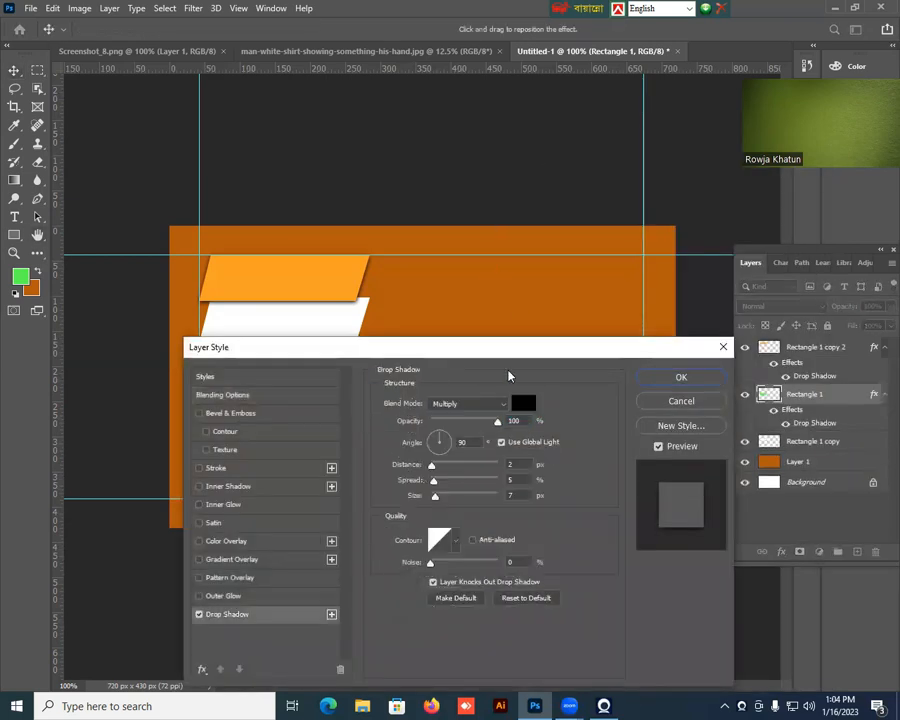
left_click_drag(511, 370, 611, 452)
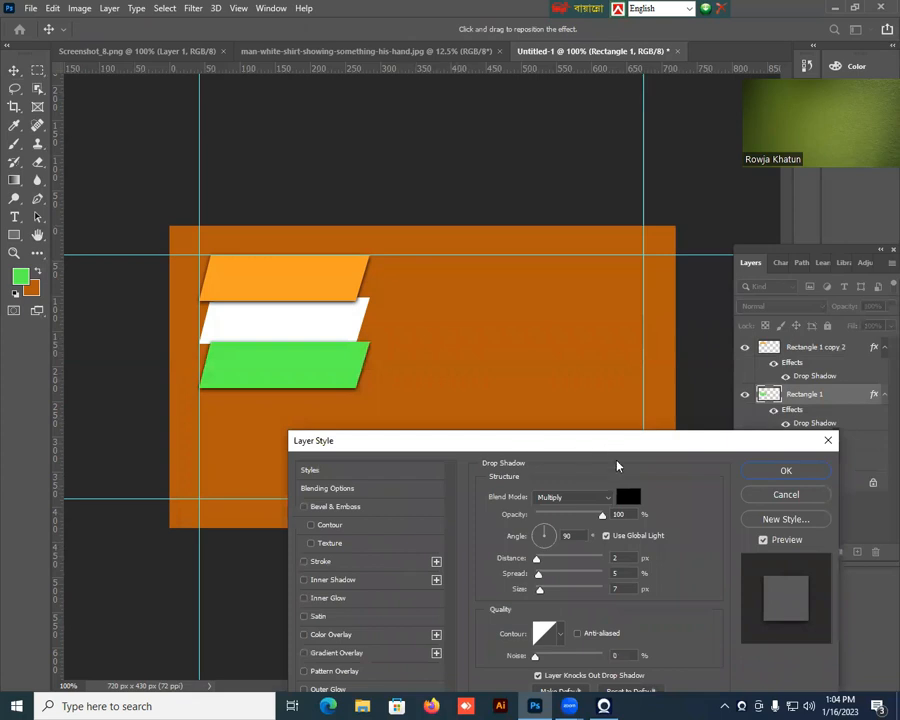
left_click(786, 475)
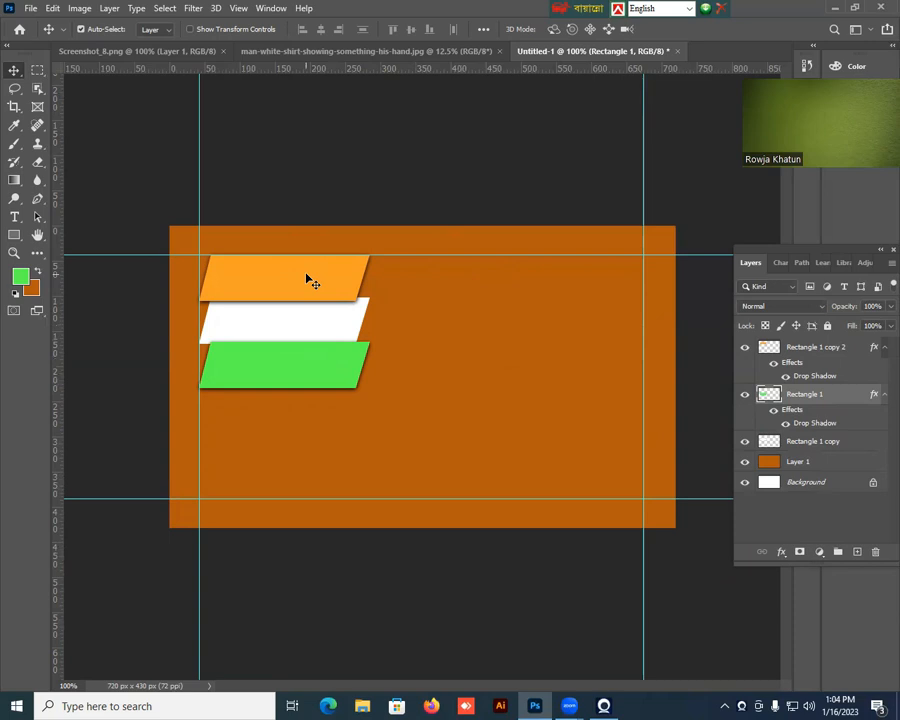
Add the text "YouTube" in white 48 pt Myriad Pro Bold on the orange parallelogram.
left_click(818, 345)
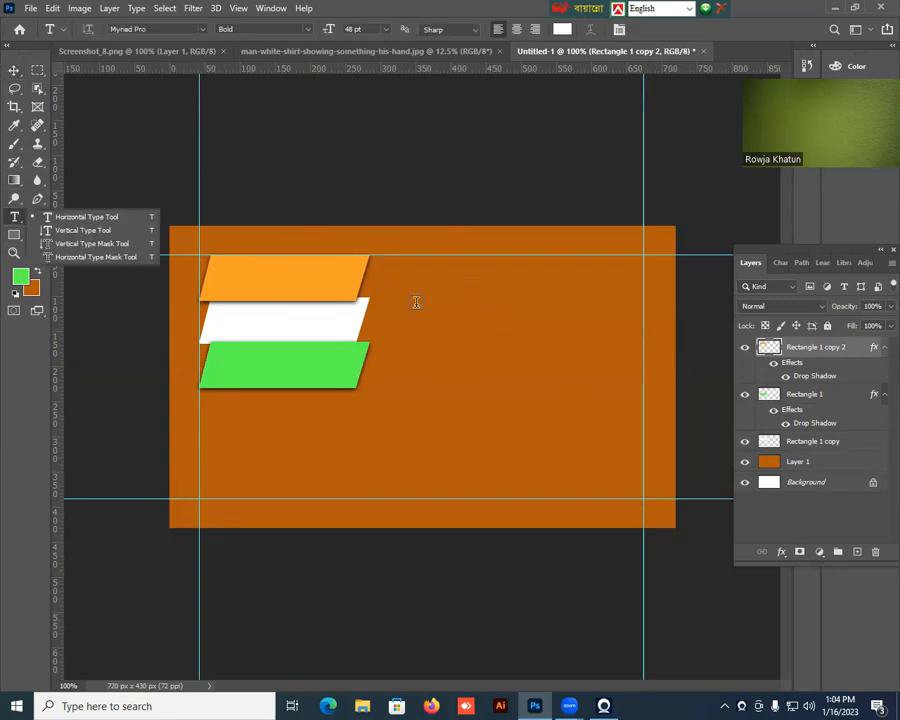
left_click(221, 275)
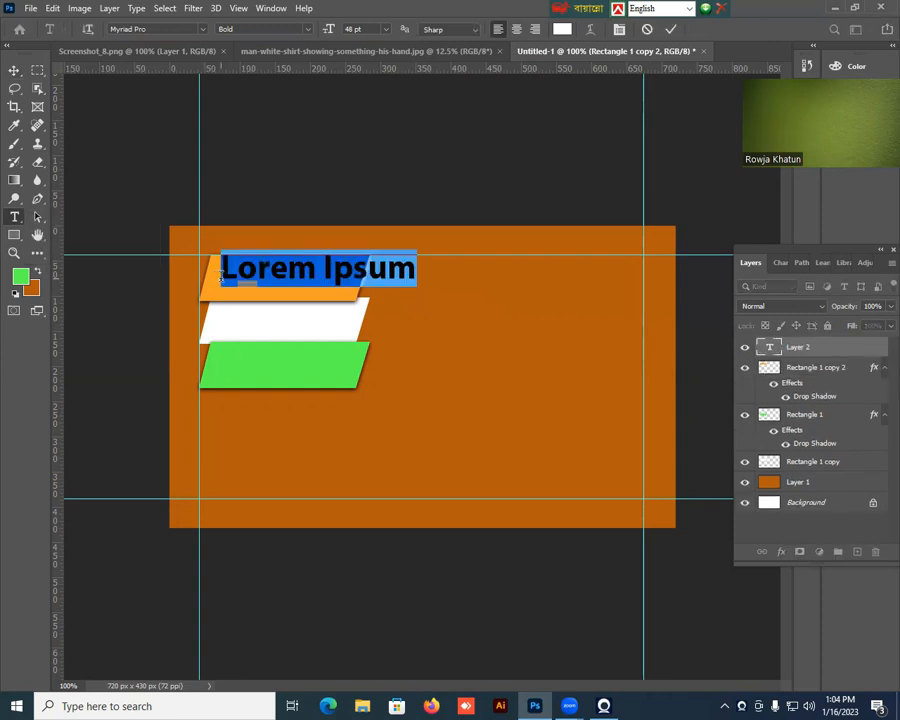
type("Yo")
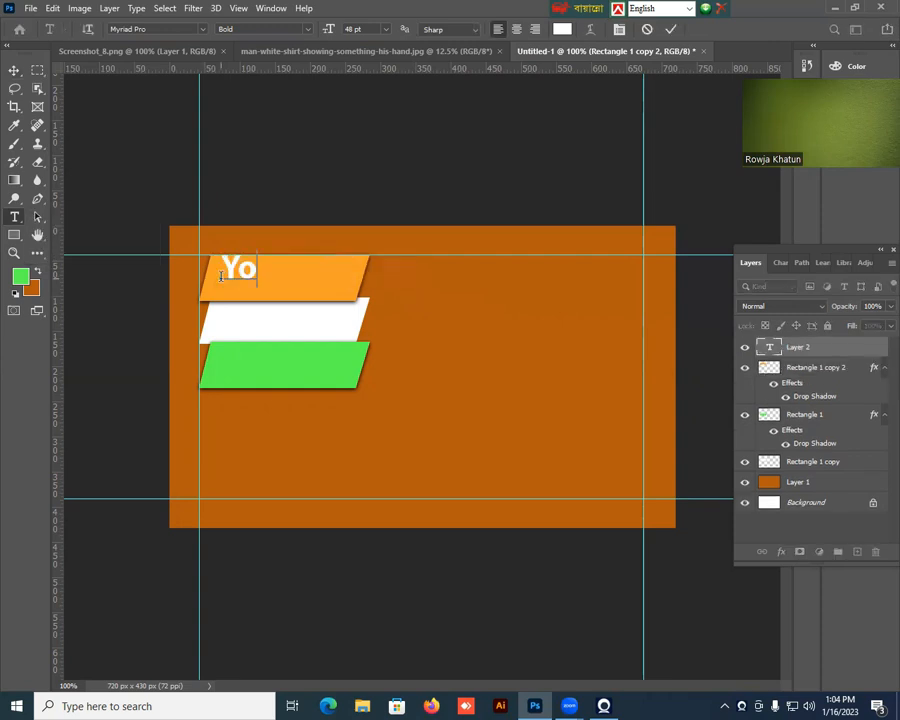
type("uTube")
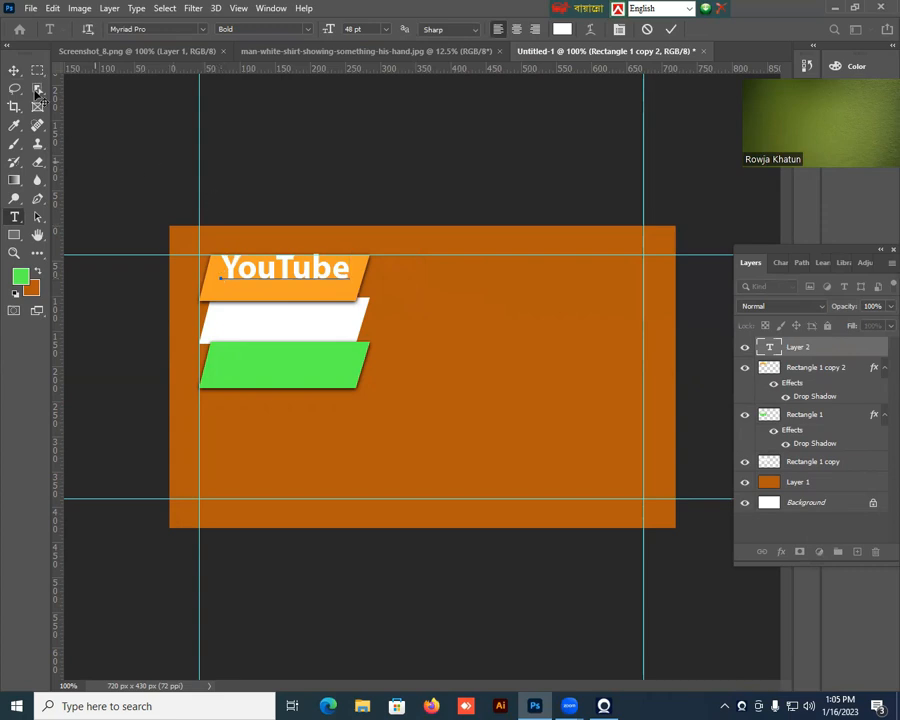
left_click(14, 70)
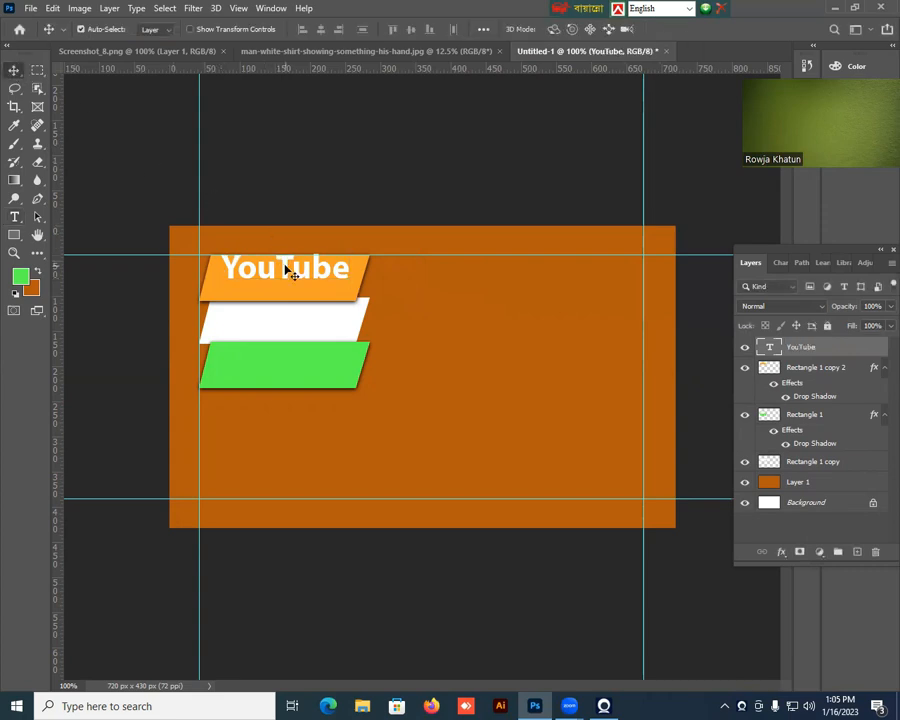
Duplicate the YouTube text onto the white parallelogram and set the copy's color to near-black #130101.
left_click_drag(286, 270, 286, 320)
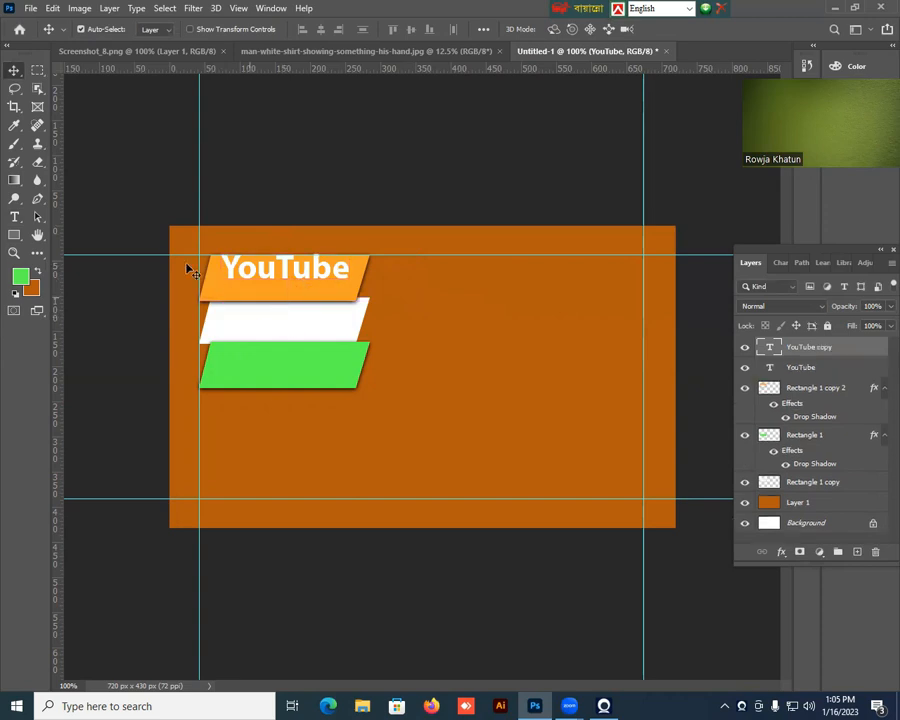
key("t")
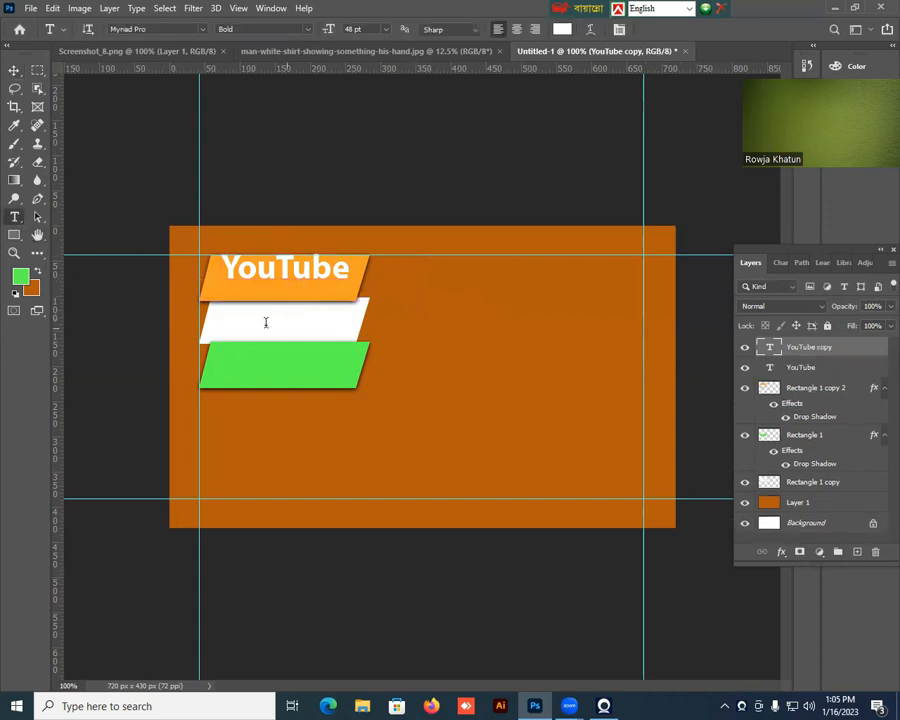
left_click(223, 317)
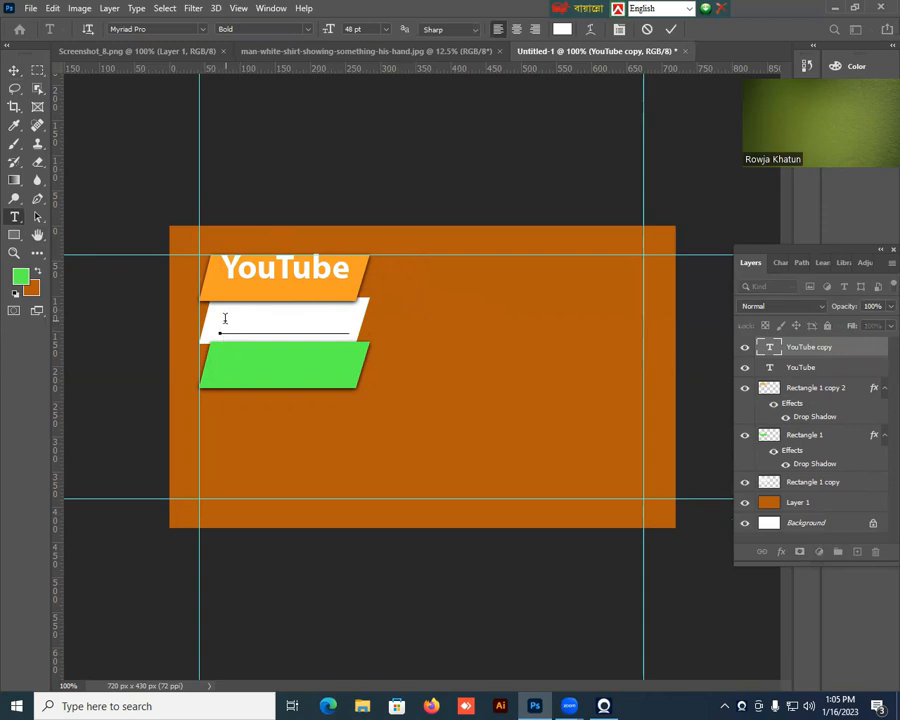
key("ctrl+a")
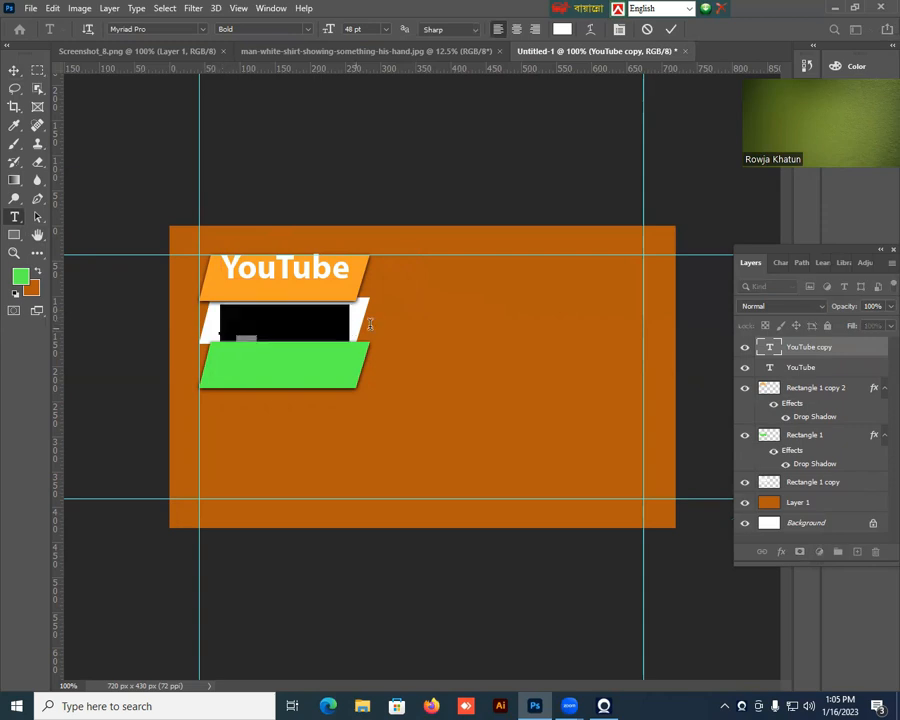
left_click(562, 29)
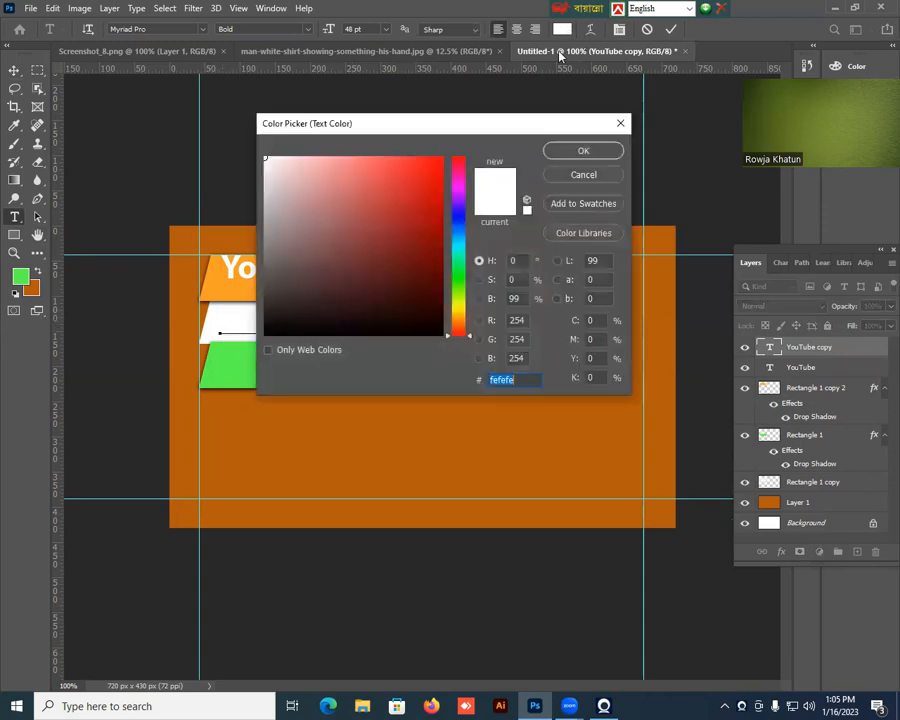
left_click(434, 322)
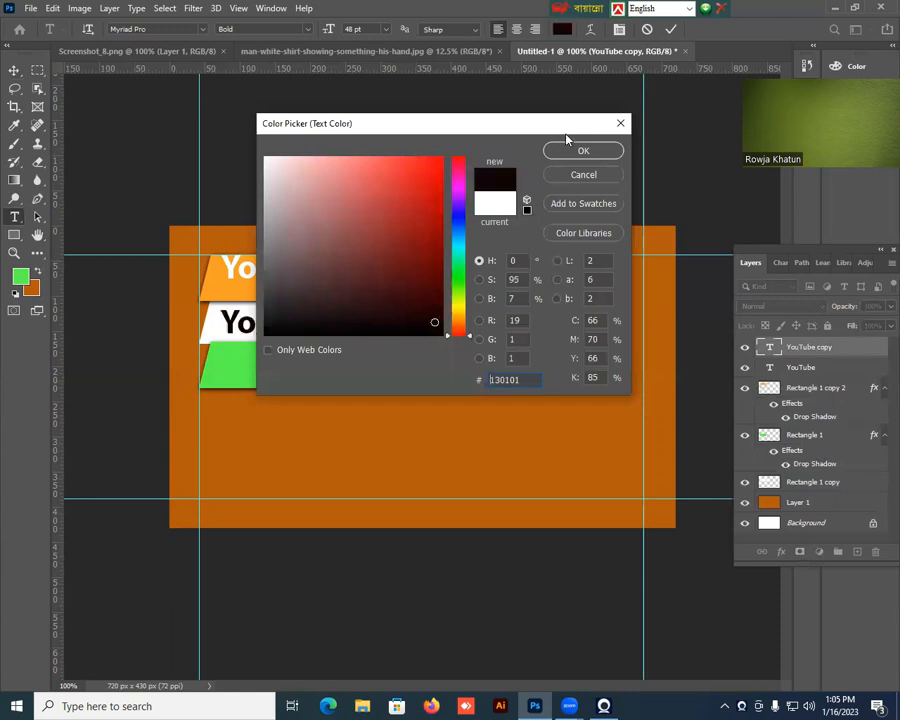
left_click(583, 152)
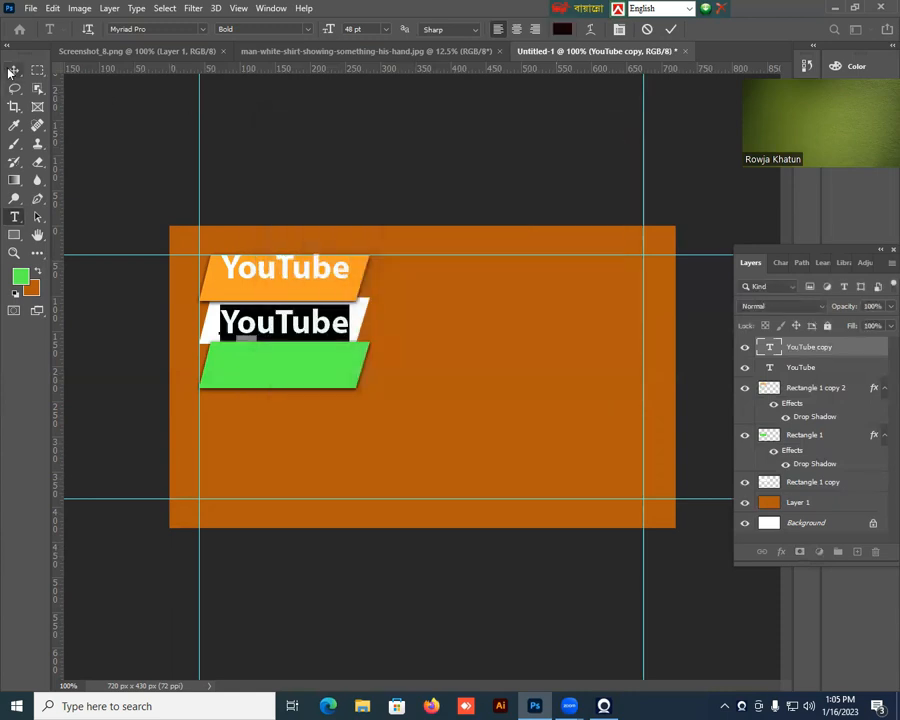
key("ctrl+Return")
key("ctrl+Return")
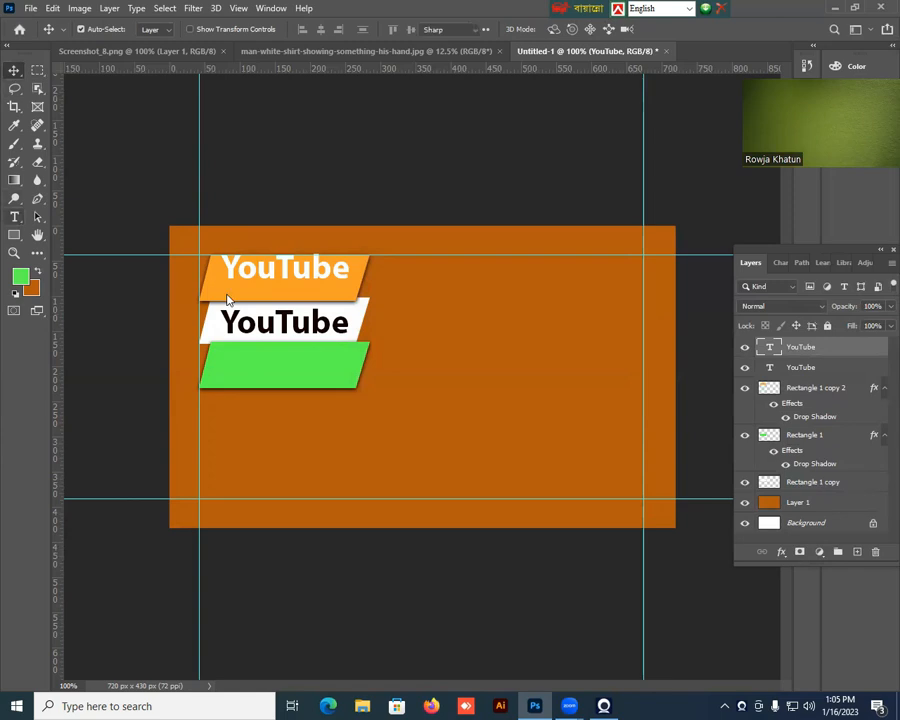
Replace the text on the white parallelogram with "Channel".
left_click(350, 322)
left_click_drag(350, 322, 220, 322)
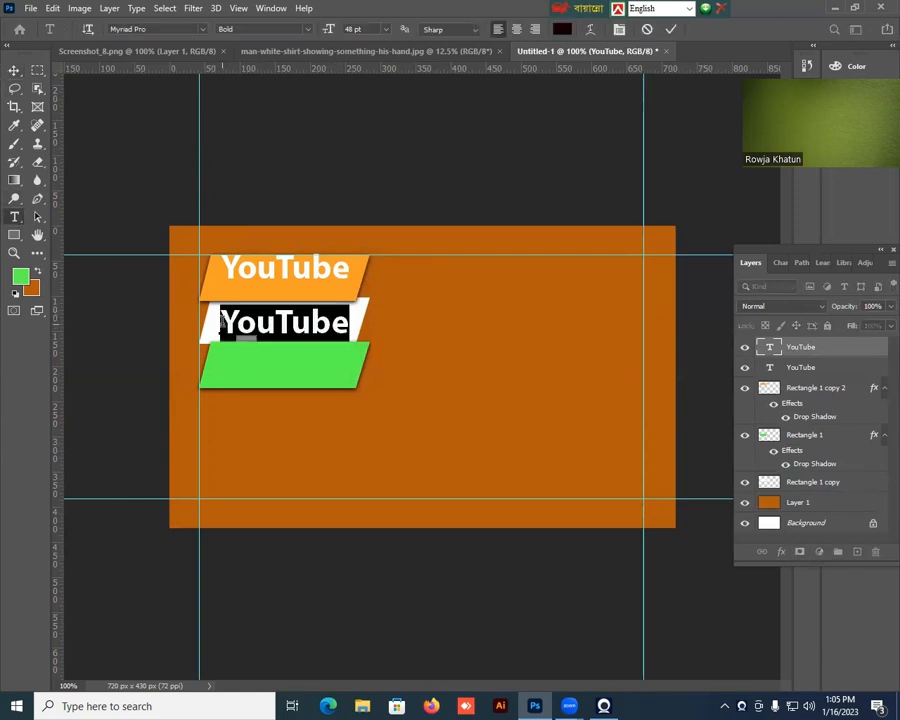
type("Channel")
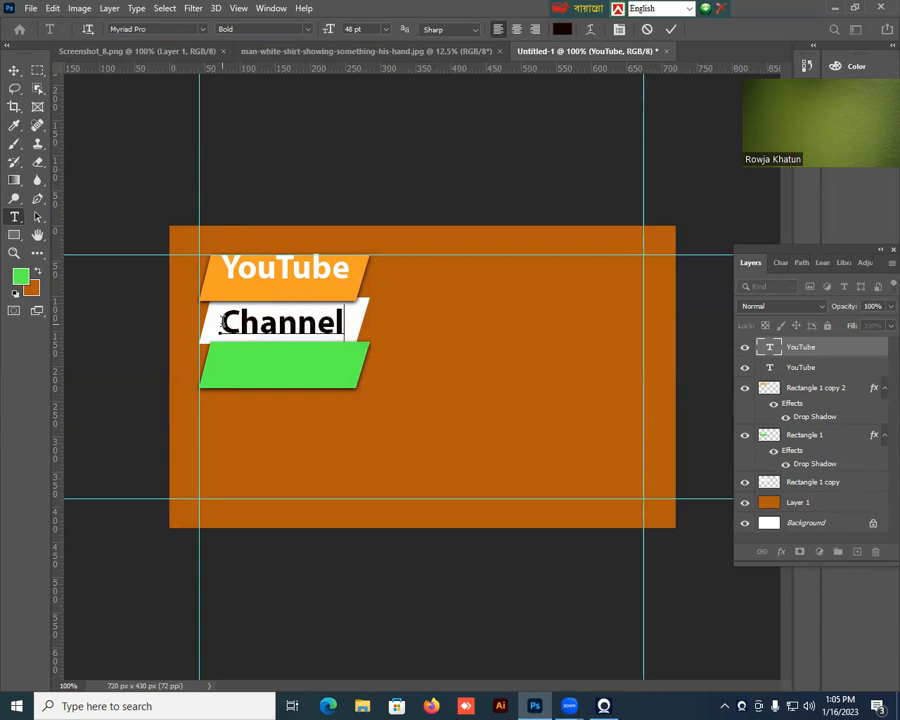
left_click(14, 70)
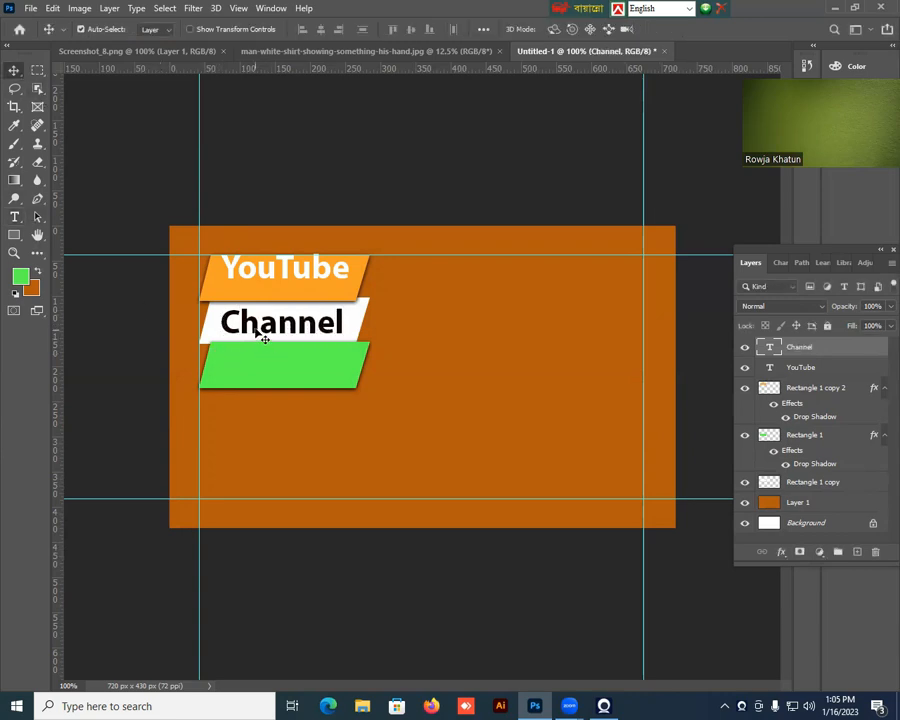
Duplicate the Channel text onto the green parallelogram and change the copy's wording to "Create".
left_click_drag(256, 334, 268, 370)
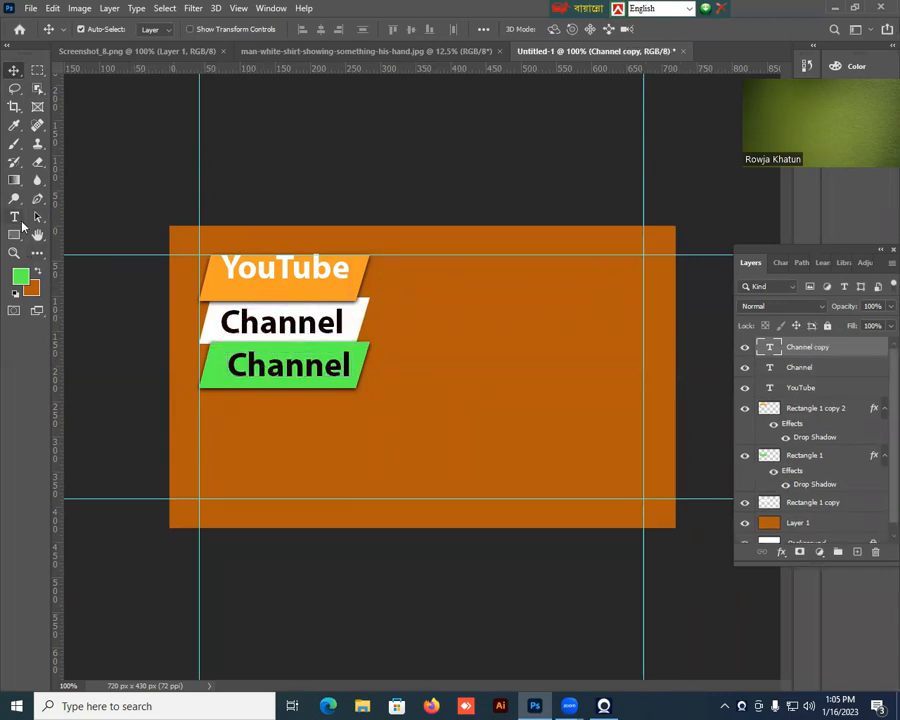
double_click(346, 366)
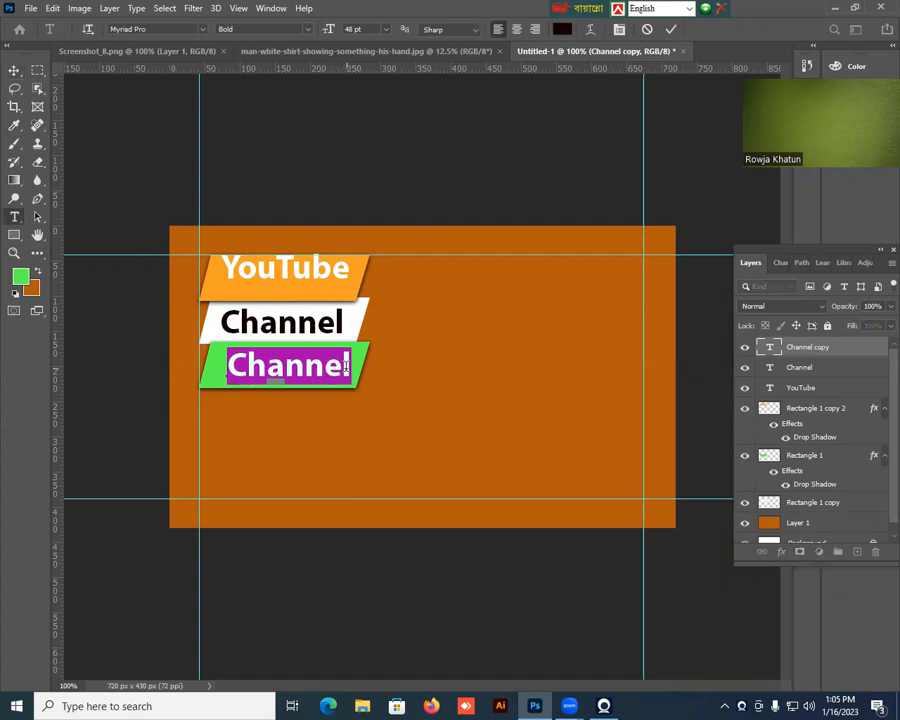
type("Create")
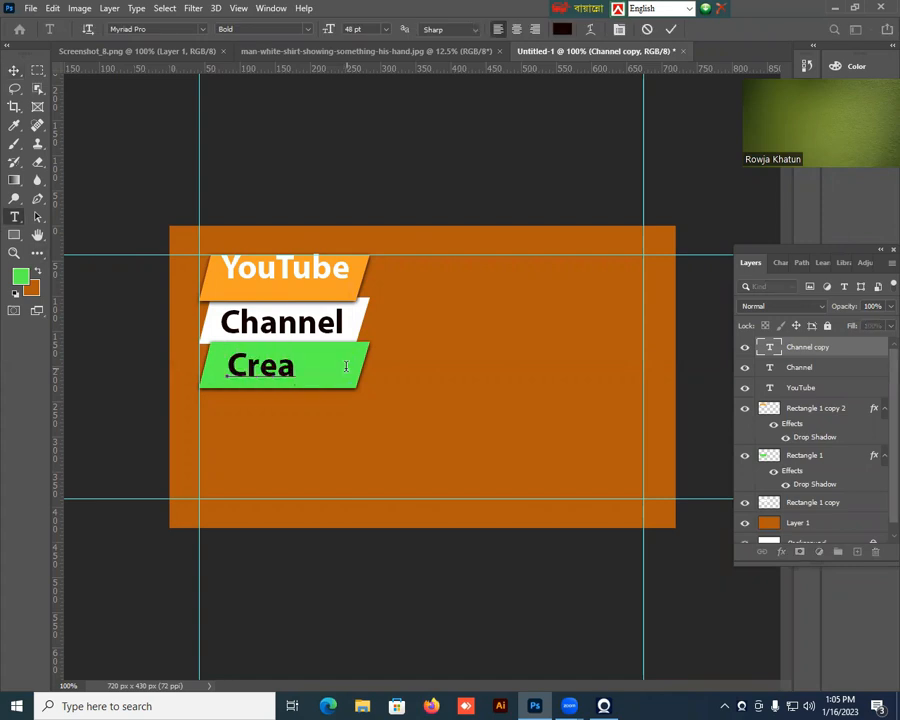
left_click(14, 70)
left_click(280, 274)
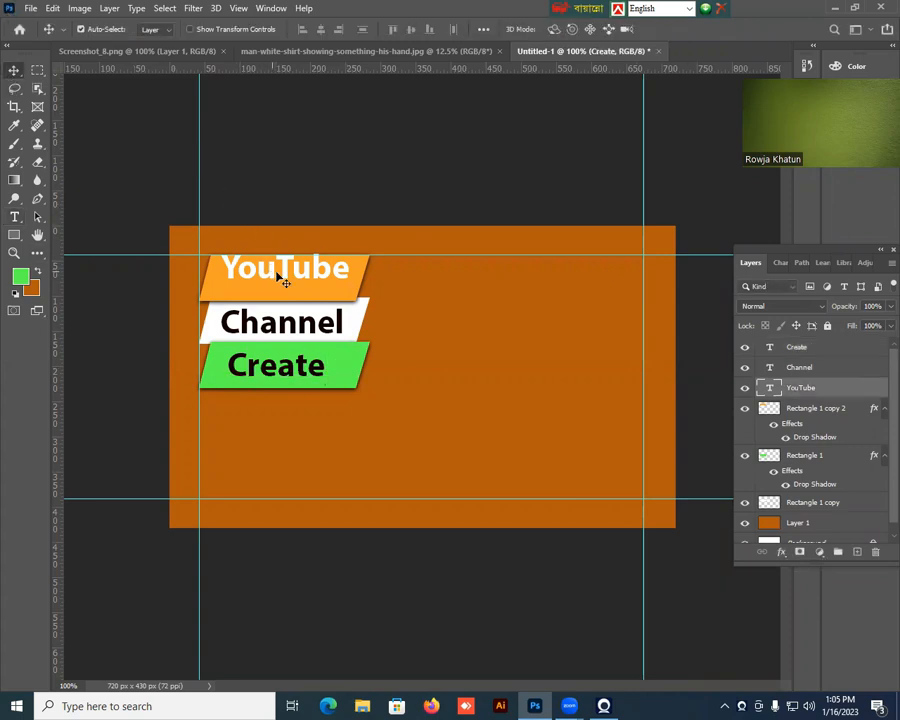
Center the YouTube text vertically on the orange parallelogram and shift the Create text slightly on the green one.
key("Down")
key("Down")
key("Down")
key("Down")
key("Down")
key("Down")
key("Down")
key("Down")
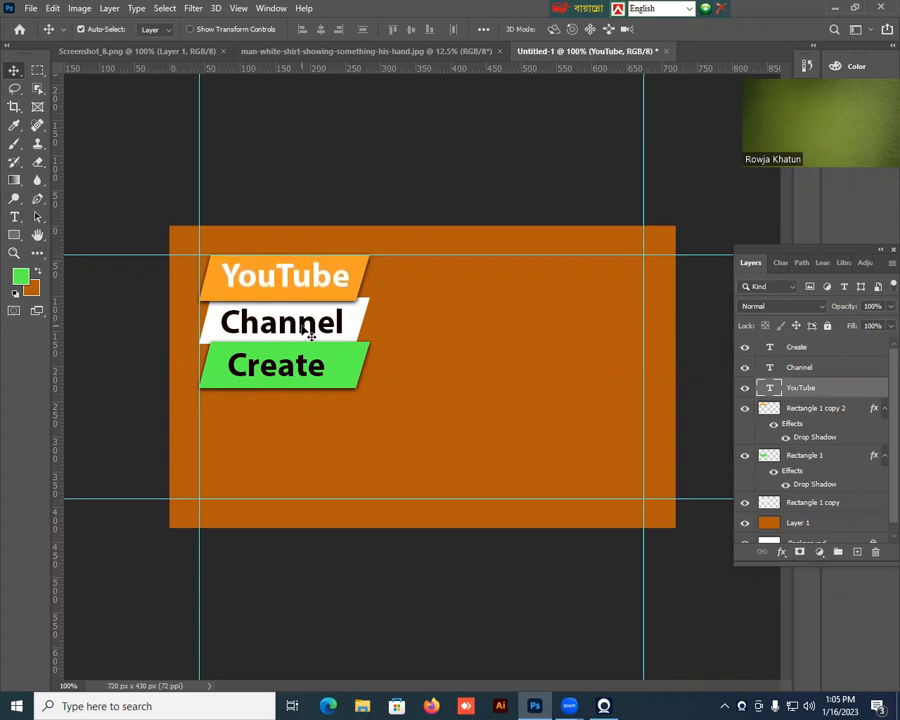
left_click(313, 370)
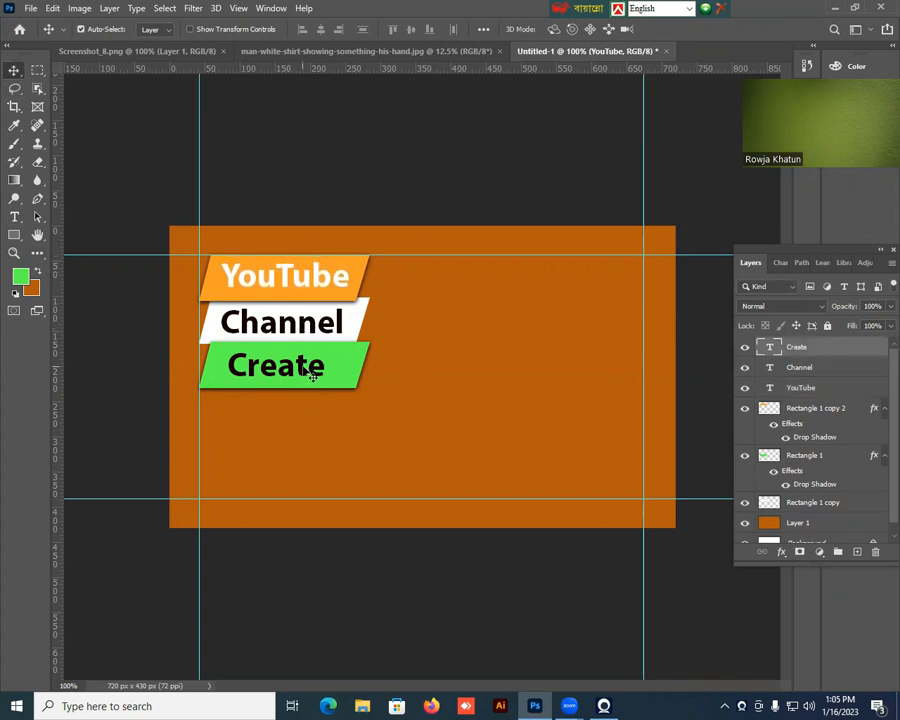
left_click_drag(328, 370, 325, 368)
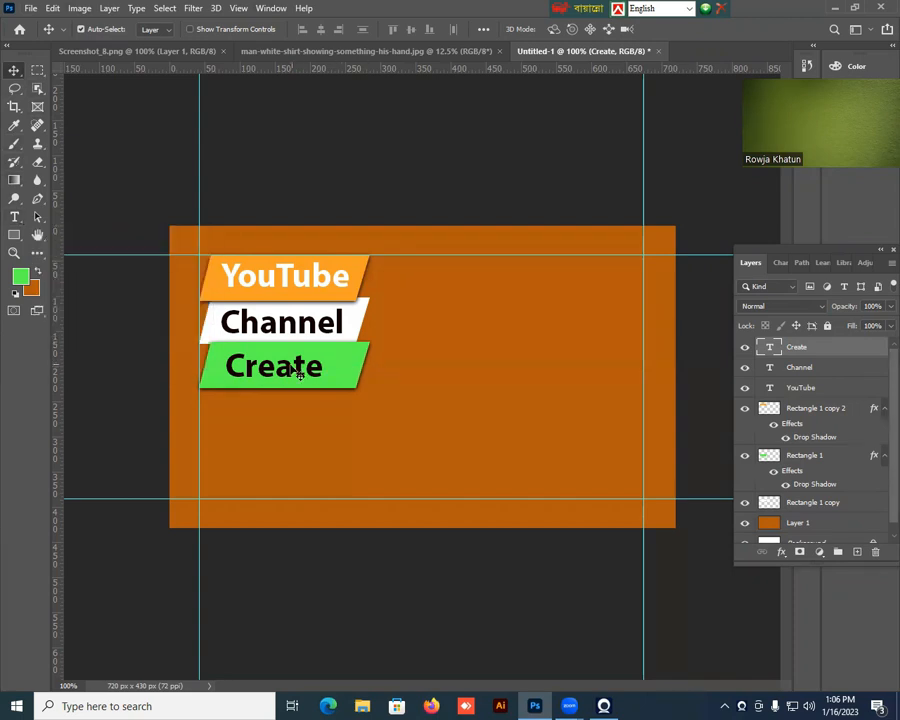
Add the text "YouTube Channel" at 24 pt below the green parallelogram, starting at the left margin guide.
key("t")
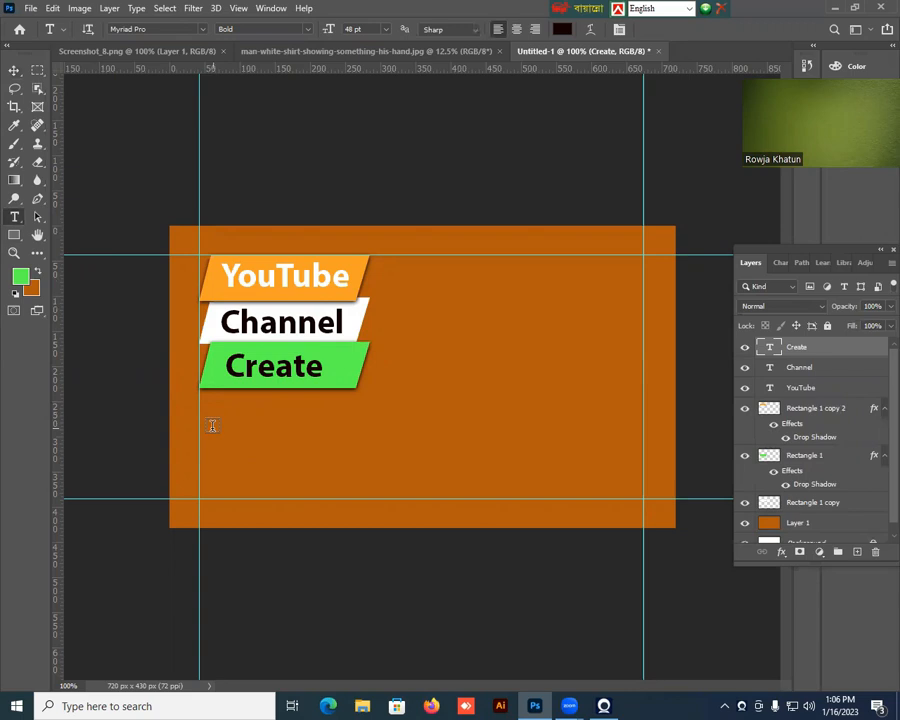
left_click(200, 421)
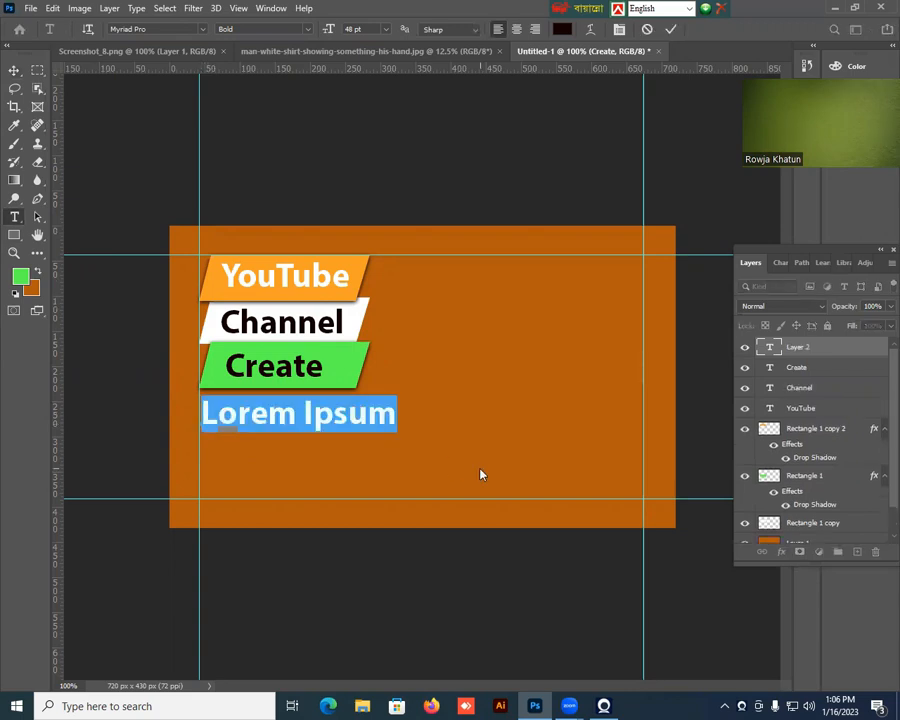
left_click(385, 29)
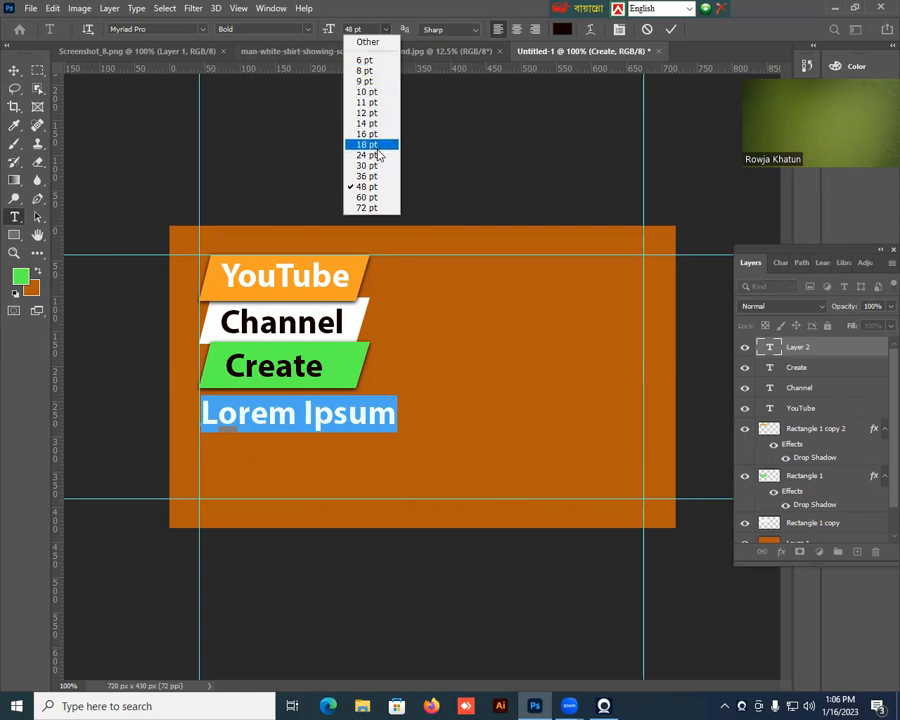
left_click(367, 155)
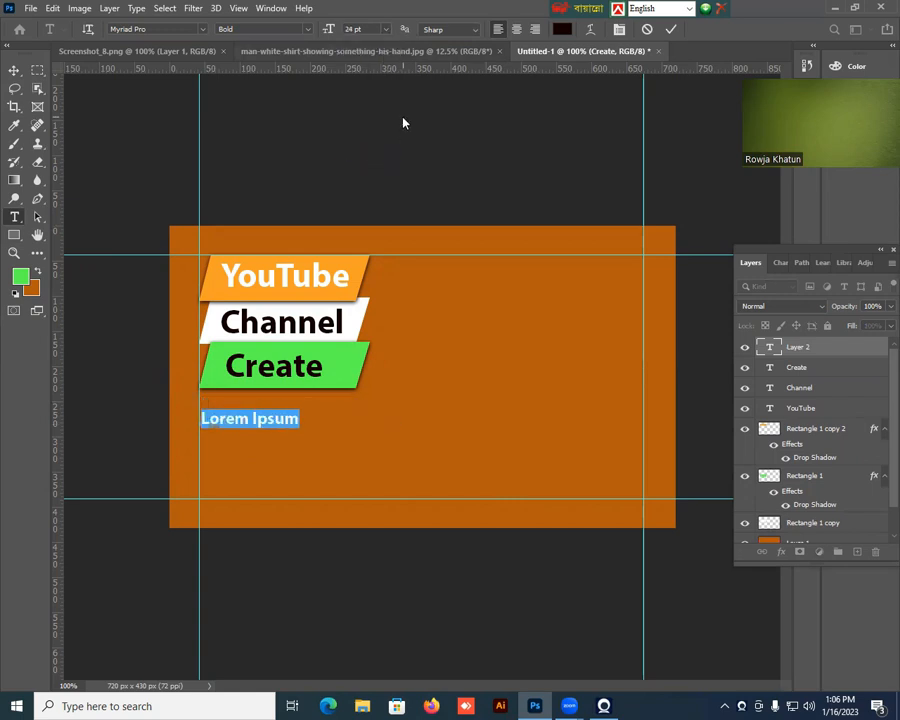
type("You")
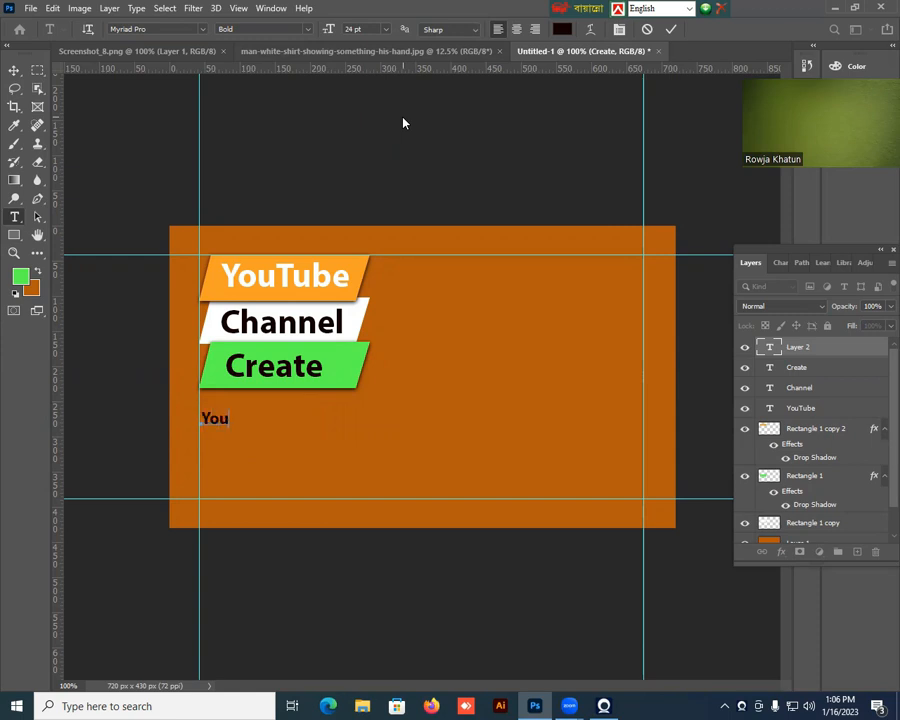
type("Tube Cahann")
key("BackSpace")
key("BackSpace")
key("BackSpace")
key("BackSpace")
key("BackSpace")
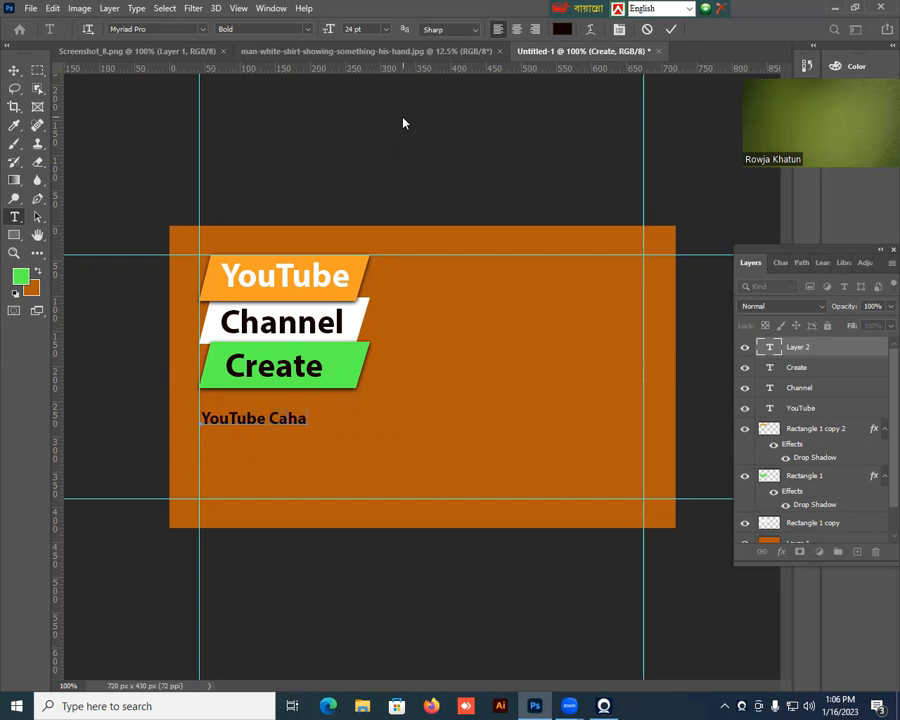
type("hannel")
left_click(14, 70)
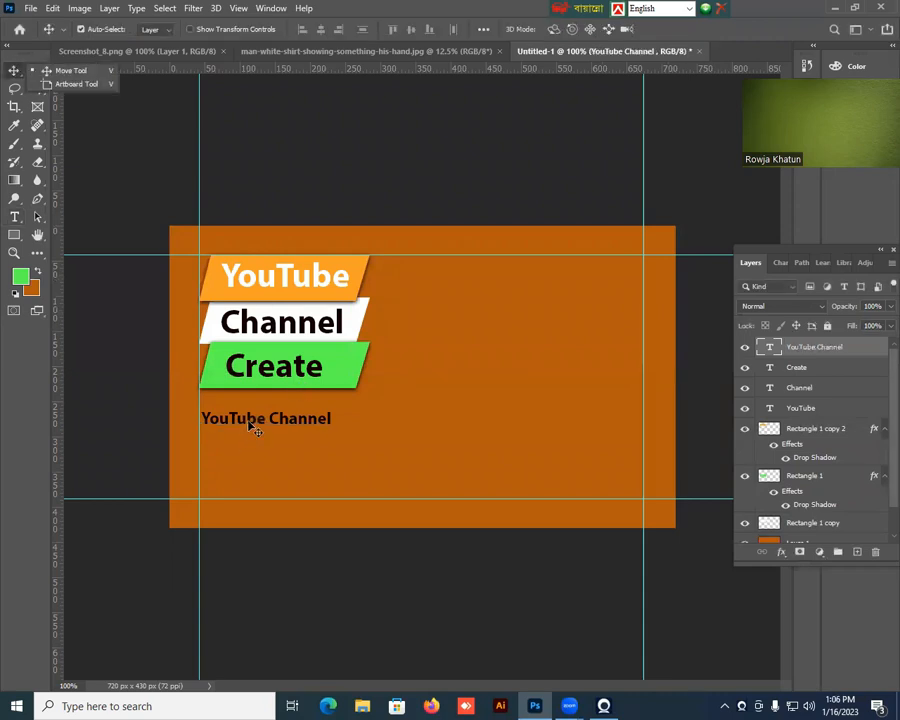
Duplicate the small YouTube Channel text directly below itself and change the copy's wording to "Create & setup".
left_click_drag(251, 427, 251, 447)
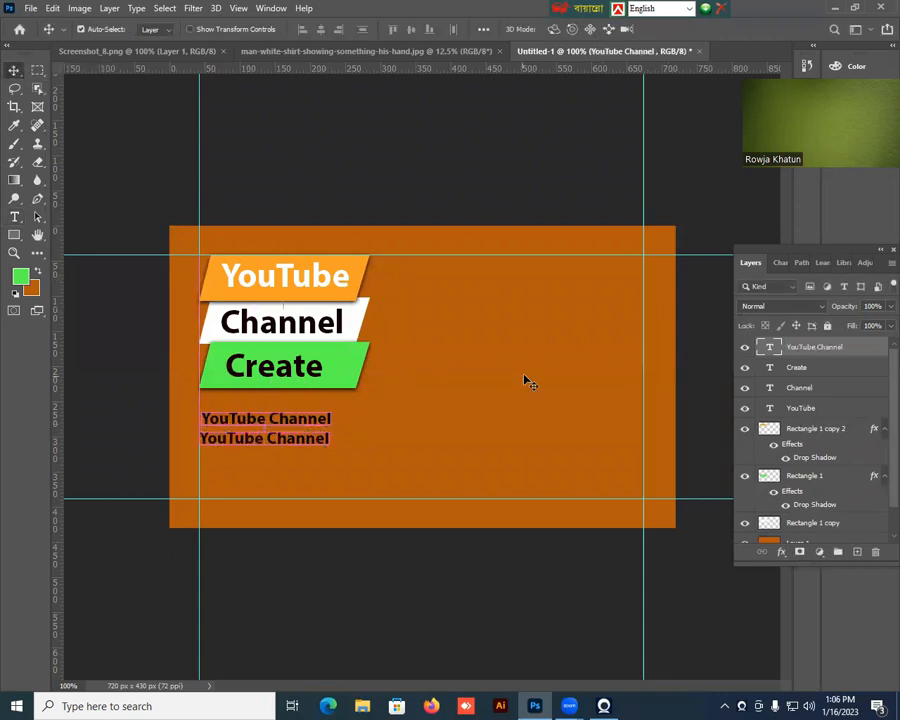
double_click(328, 440)
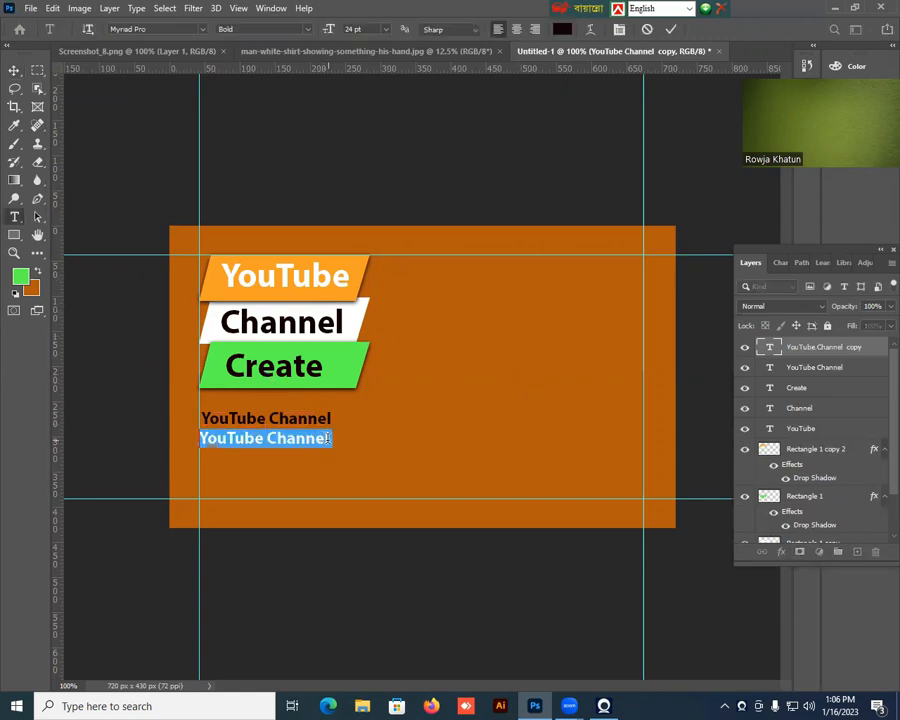
type("C")
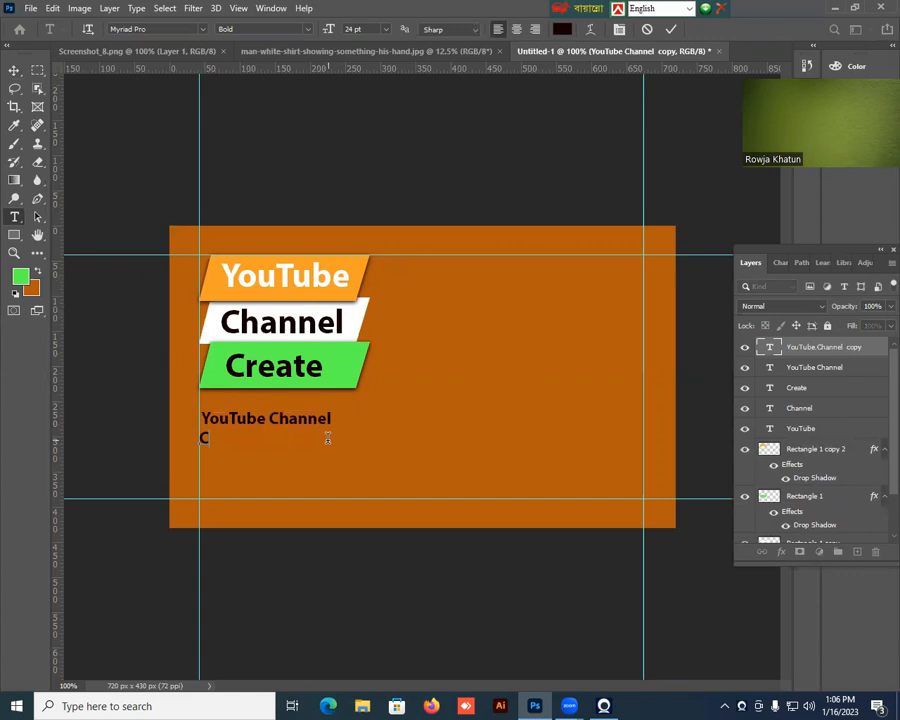
type("reate & setup")
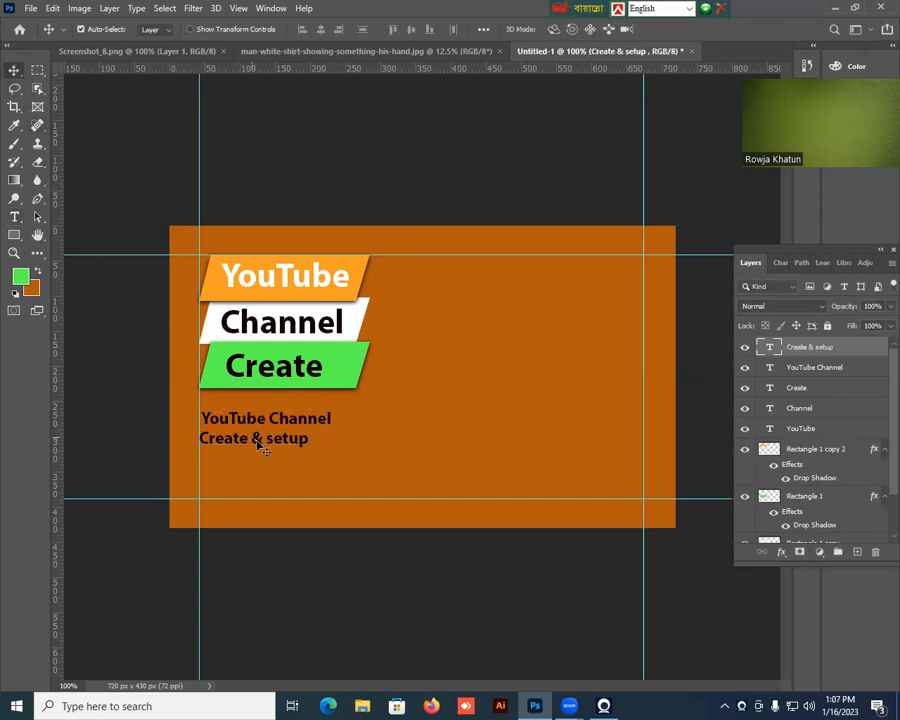
Duplicate the Create & setup text below itself, reword the copy as "Fully optimize", and even out the spacing of the middle line.
left_click_drag(263, 448, 265, 473)
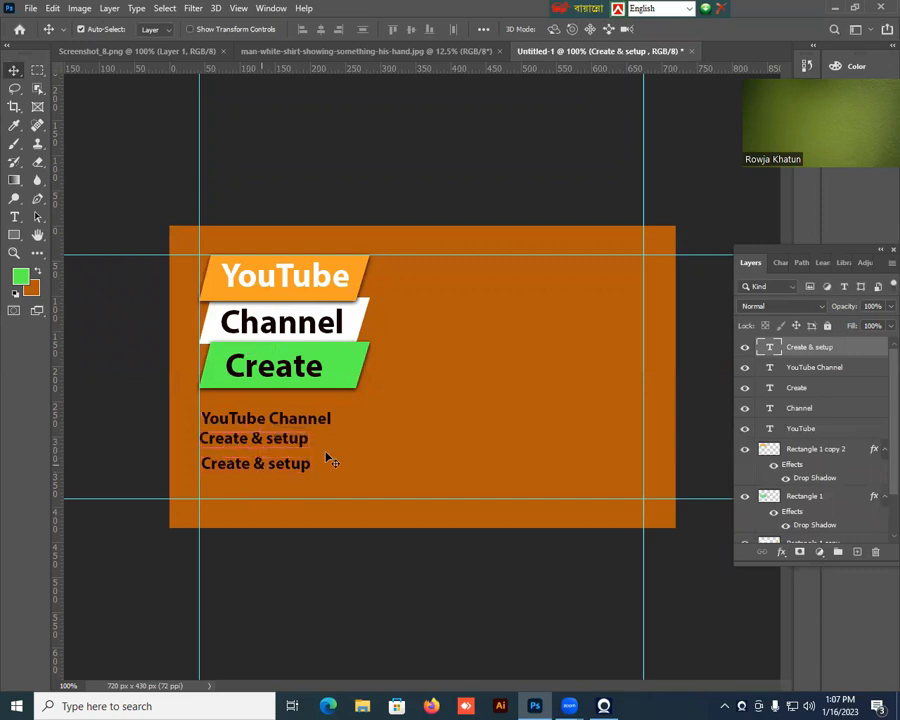
double_click(263, 465)
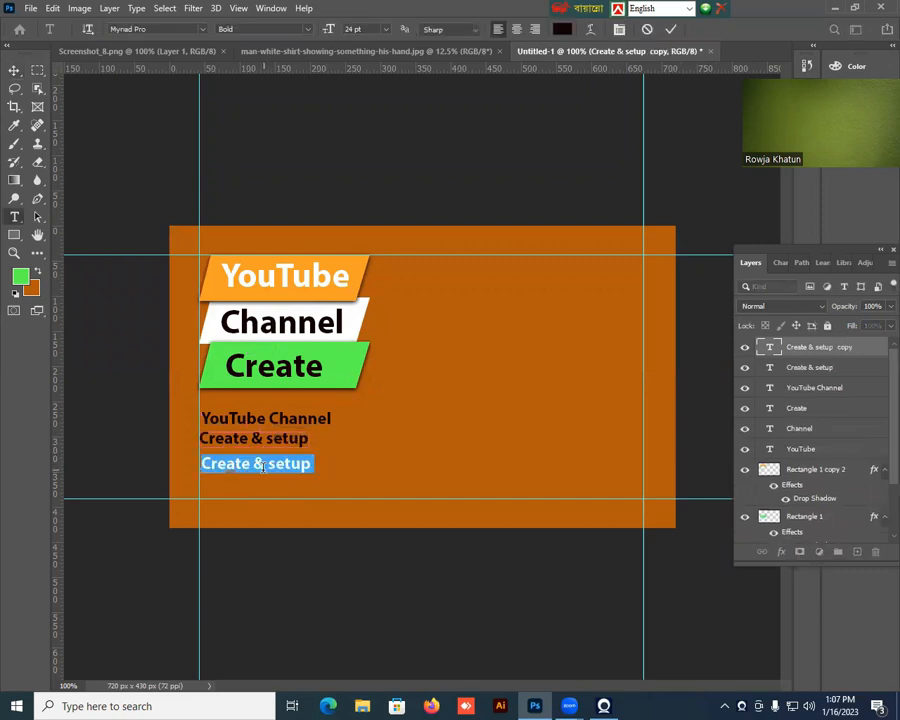
type("Fully")
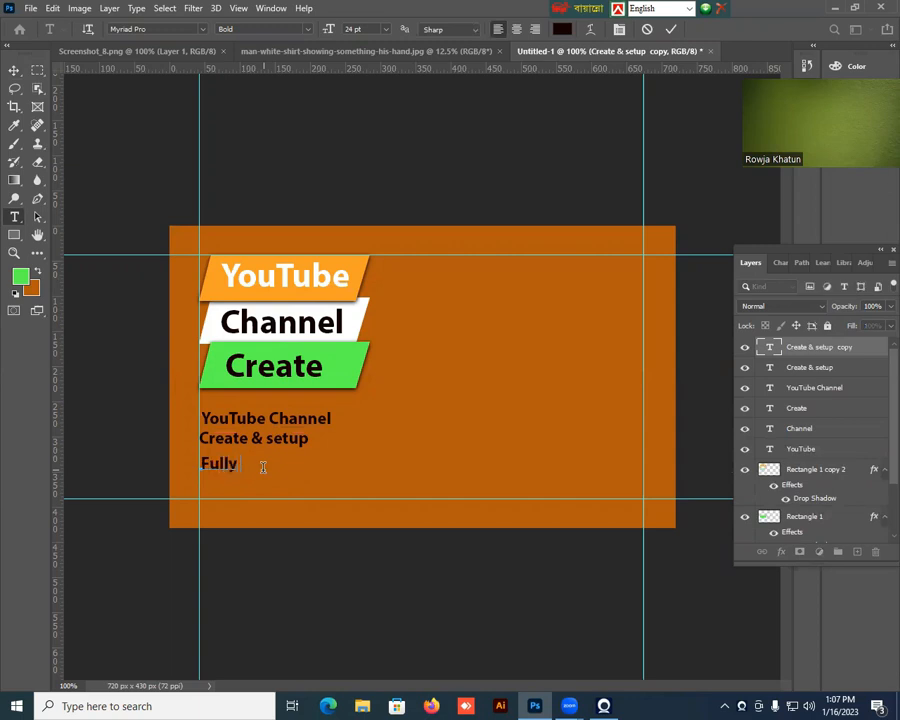
type(" optimize")
left_click(15, 71)
left_click(232, 445)
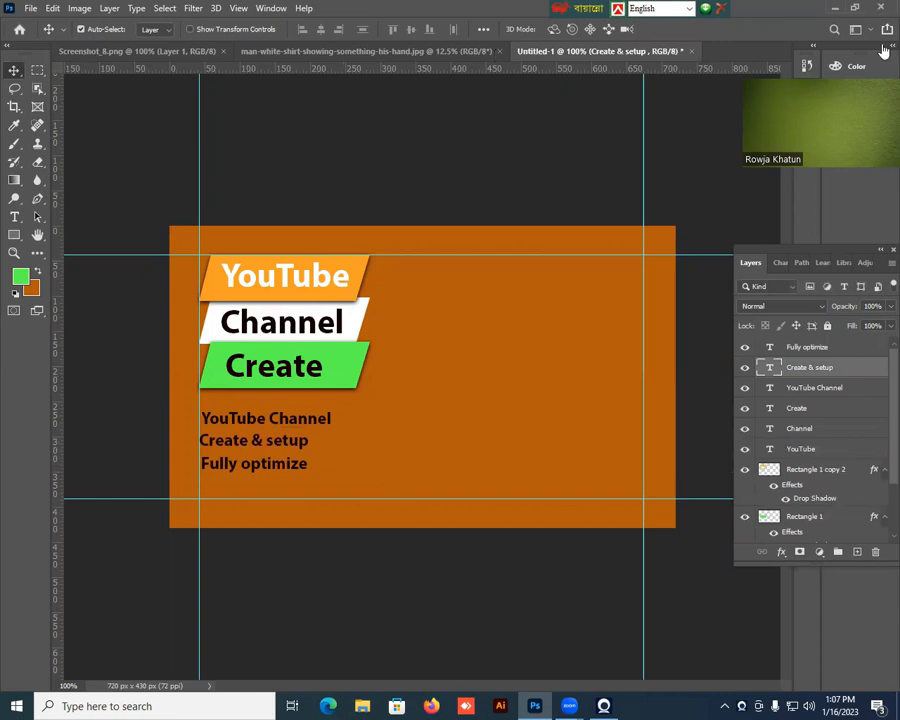
Add the text "ORDER NOW" at 36 pt in the banner's lower right area and nudge it down slightly.
left_click(14, 215)
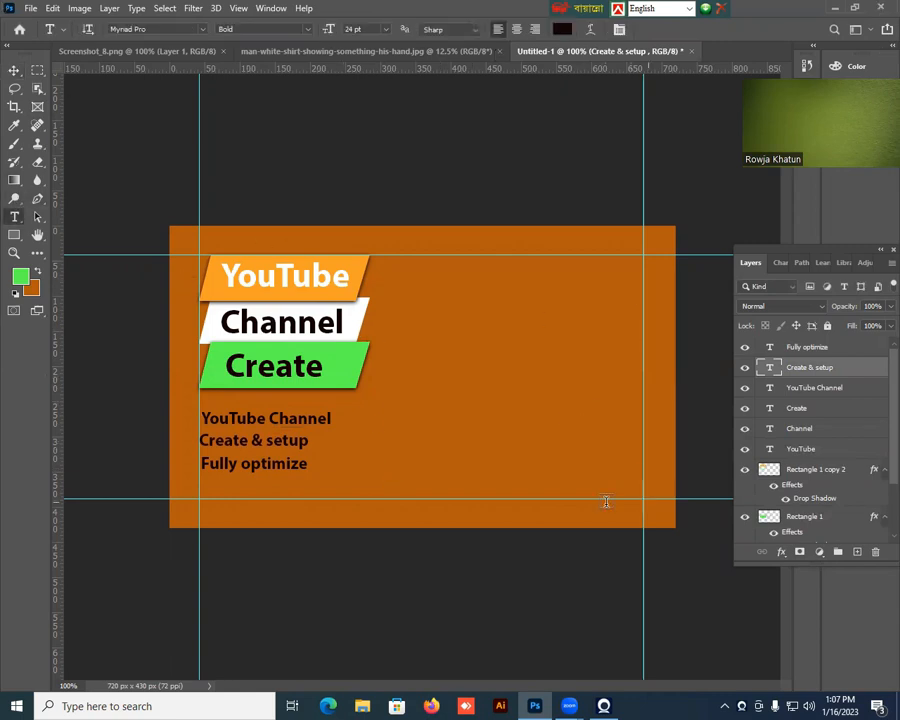
left_click(473, 458)
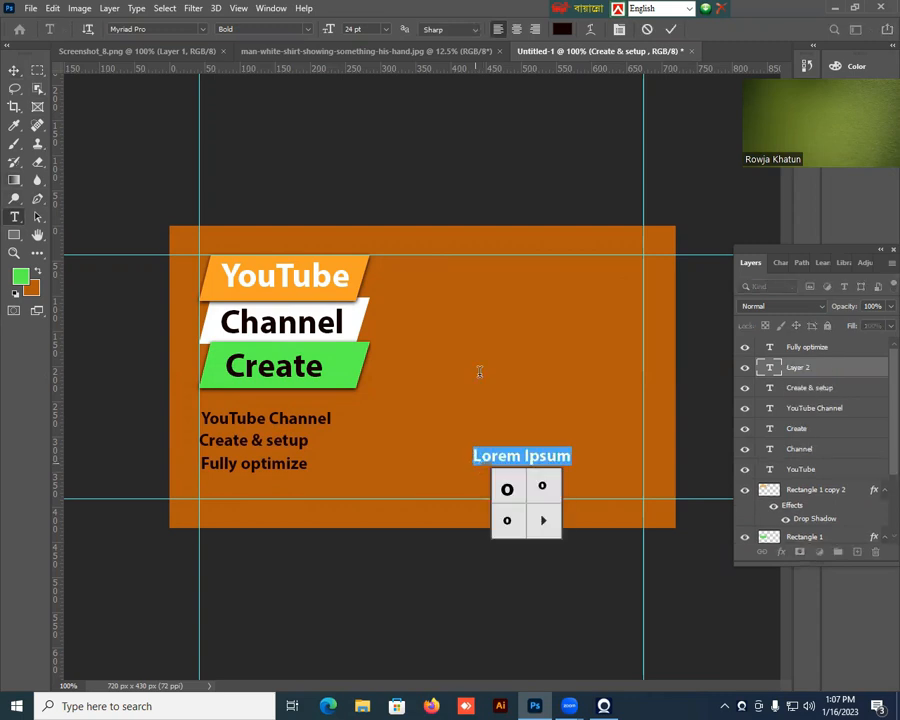
left_click(388, 29)
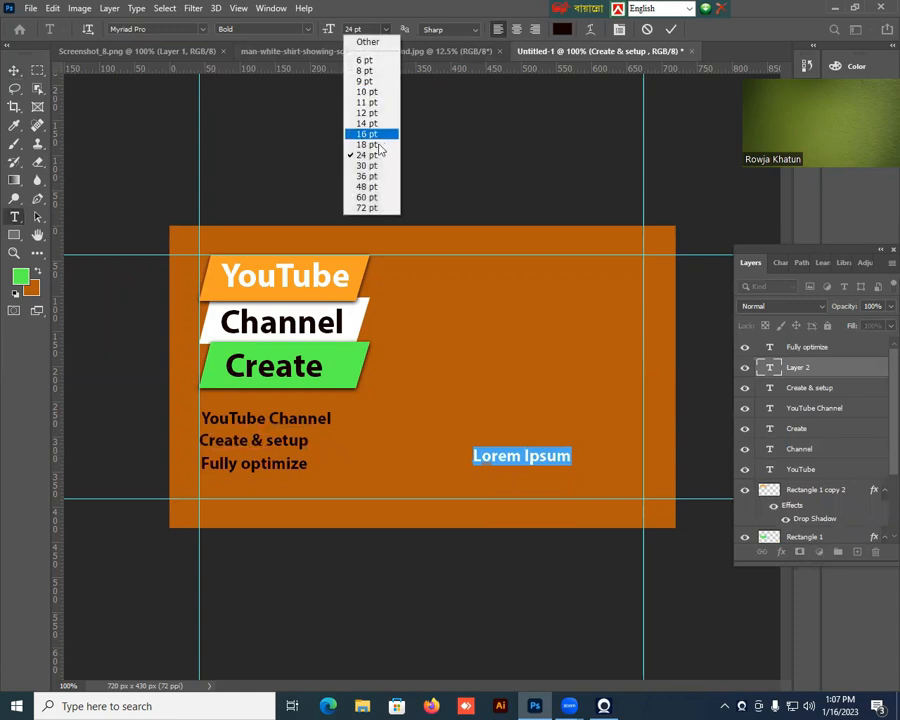
left_click(370, 176)
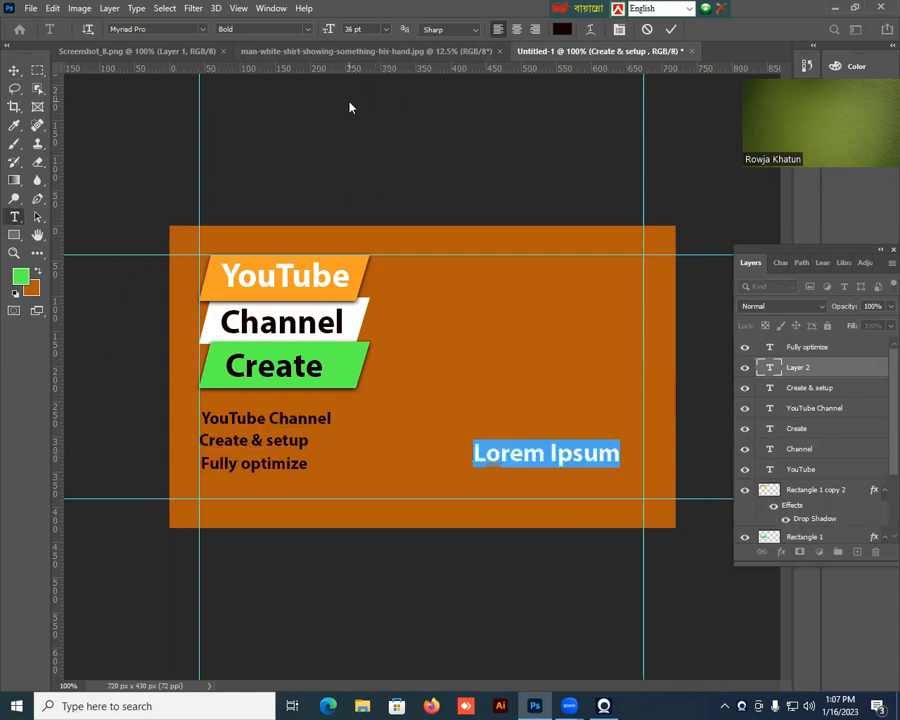
type("OR")
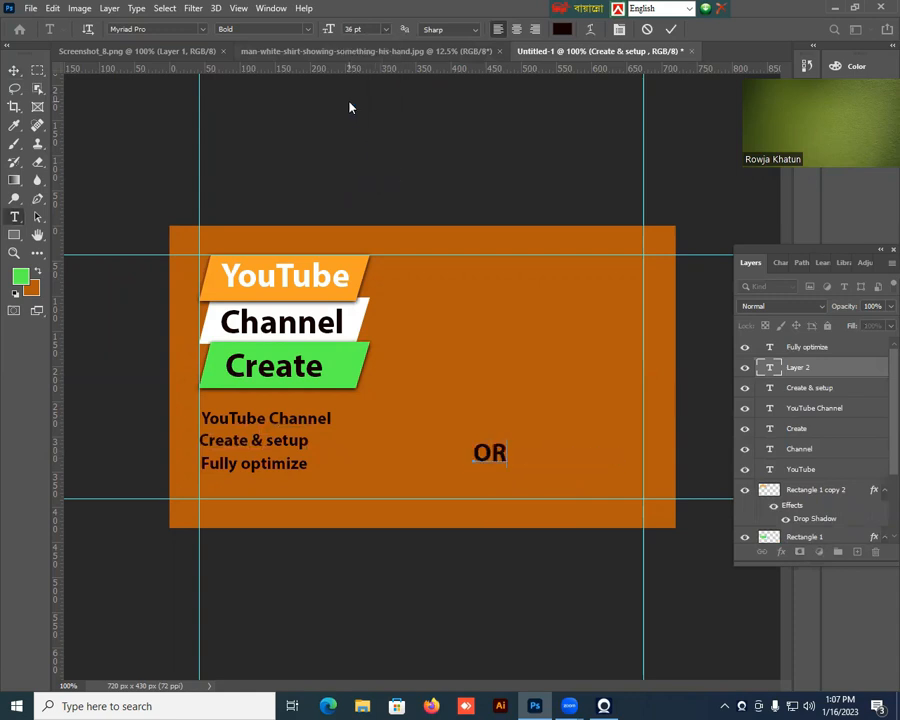
type("DER NOW")
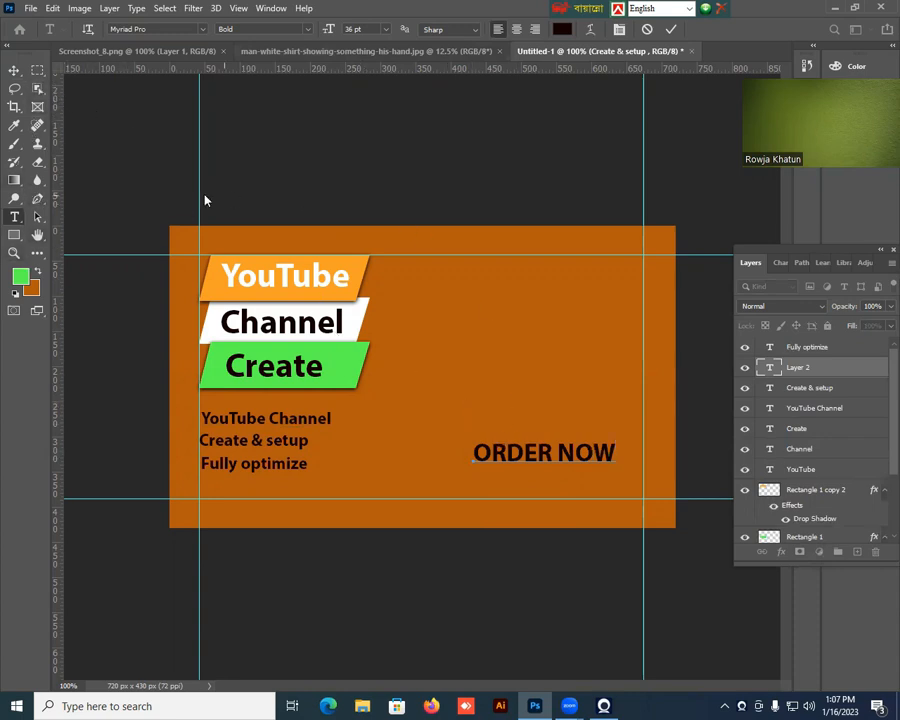
left_click(14, 70)
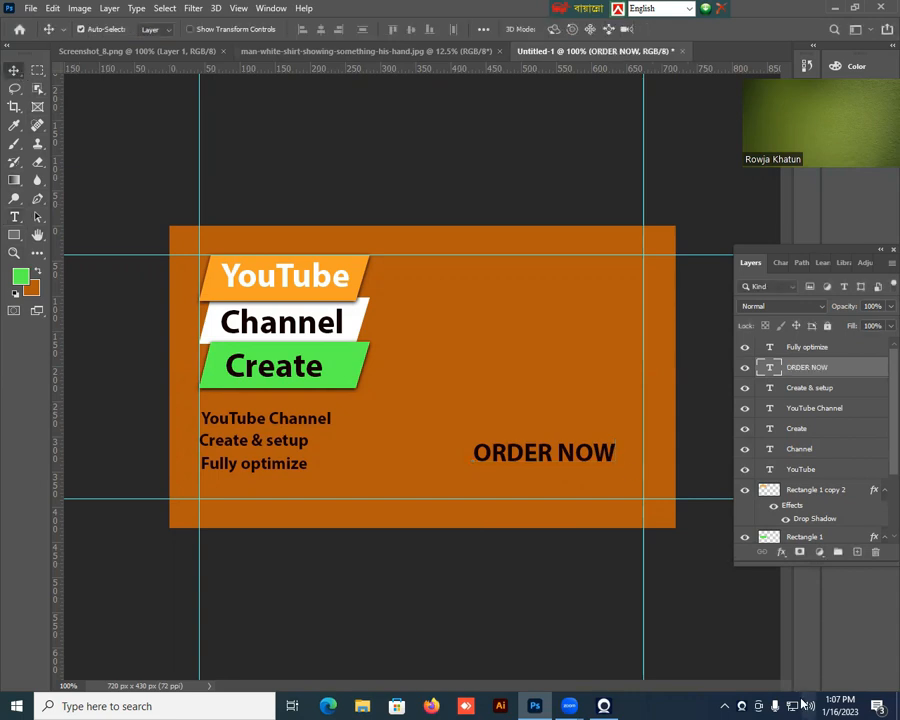
key("Down")
key("Down")
key("Down")
key("Down")
key("Down")
key("Down")
key("Down")
key("Down")
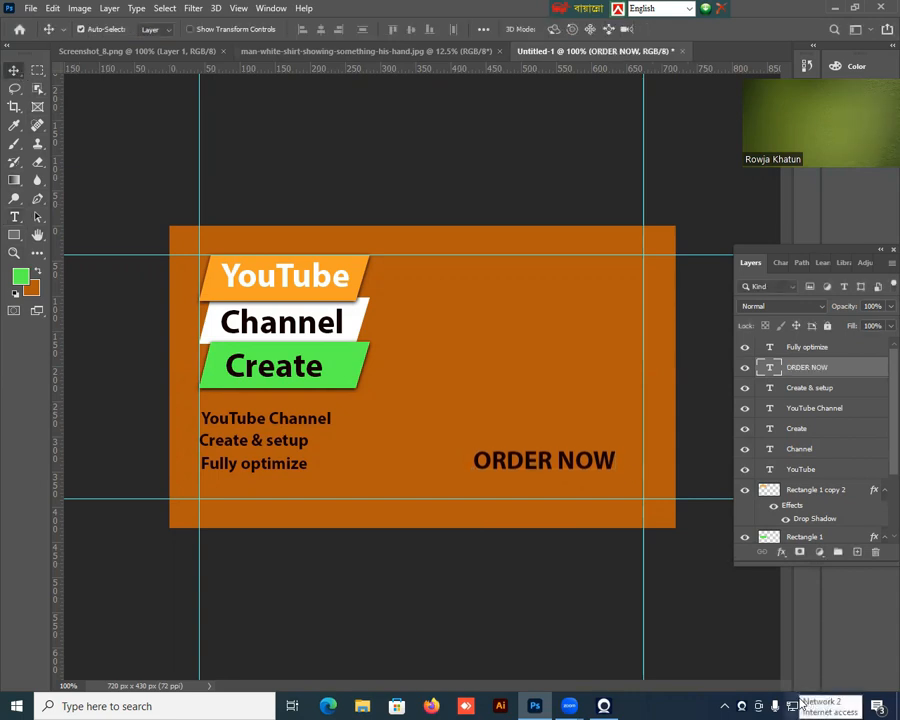